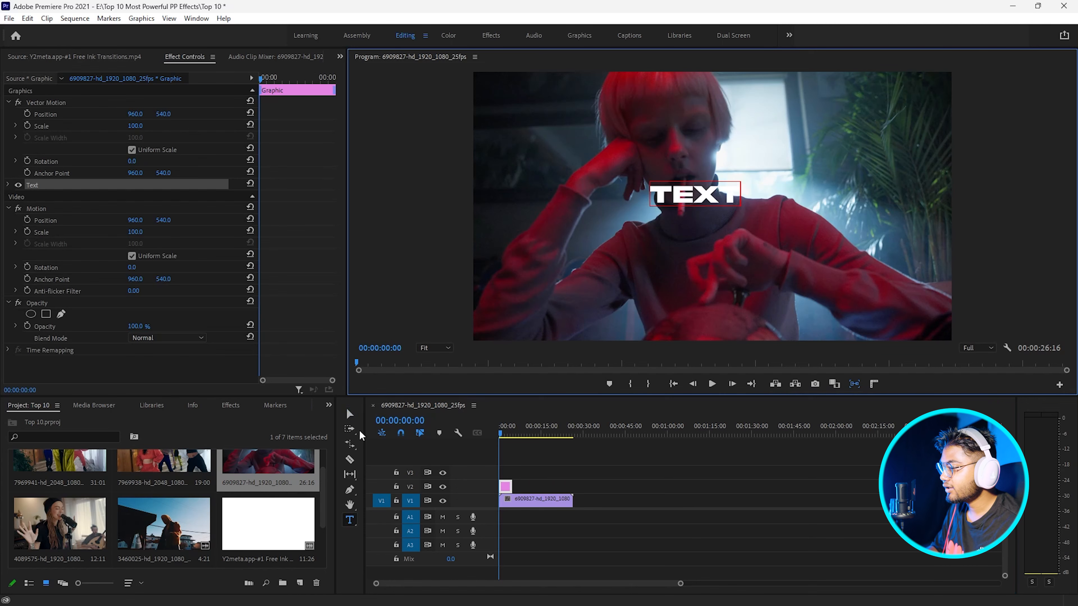
# Enlarge the TEXT title to span most of the frame and trim the V1 video clip to the title's five-second length
pyautogui.click(351, 415)
pyautogui.moveTo(742, 206); pyautogui.dragTo(1010, 263)
pyautogui.click(532, 485)
pyautogui.moveTo(572, 498); pyautogui.dragTo(513, 498)
pyautogui.press('\\')
# Find the Track Matte Key effect and apply it to the video clip on V1
pyautogui.click(231, 405)
pyautogui.click(47, 420)
pyautogui.write('track')
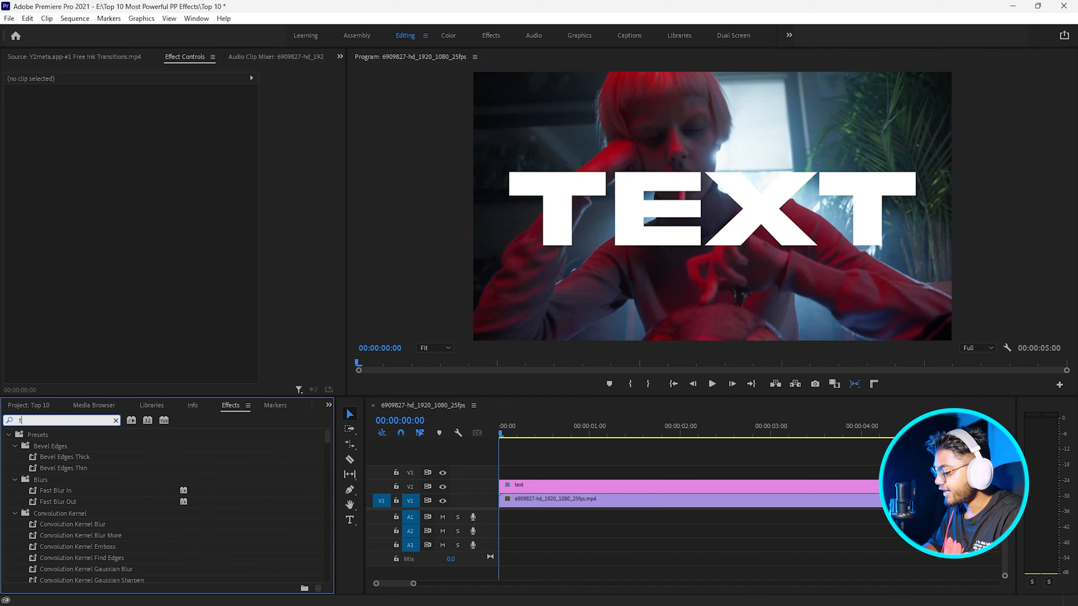
pyautogui.moveTo(63, 502); pyautogui.dragTo(528, 506)
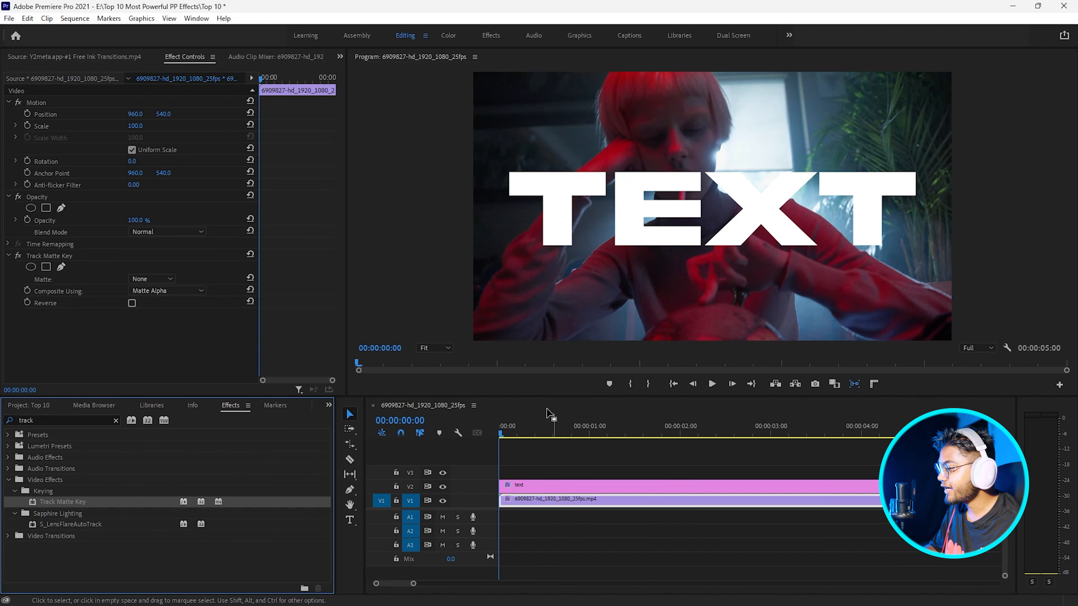
pyautogui.click(506, 429)
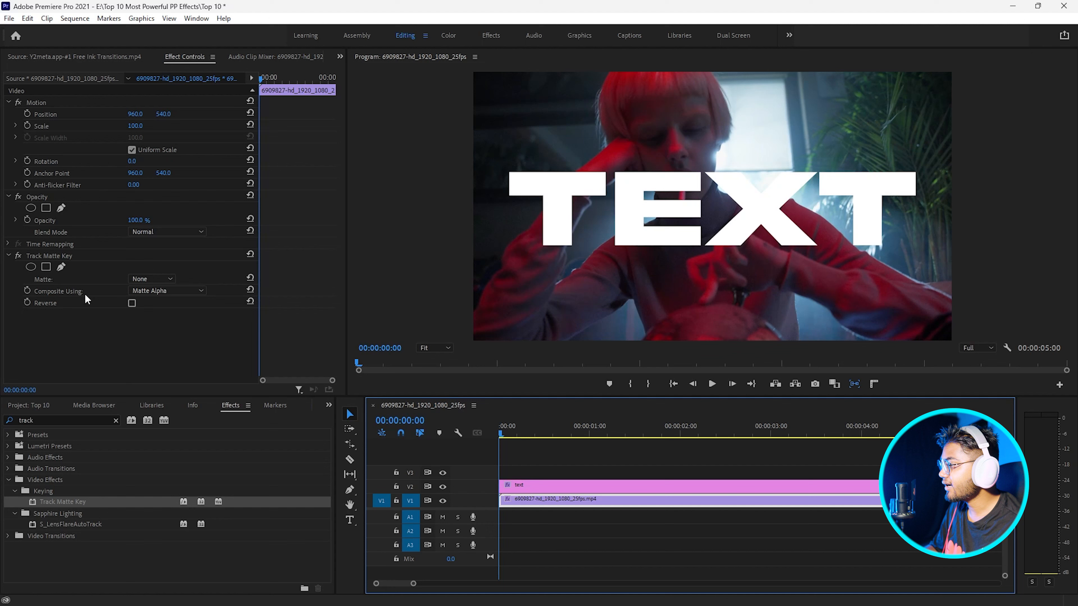
# Set the clip's matte to Video 2, play back the result and enable Reverse on the Track Matte Key
pyautogui.click(149, 293)
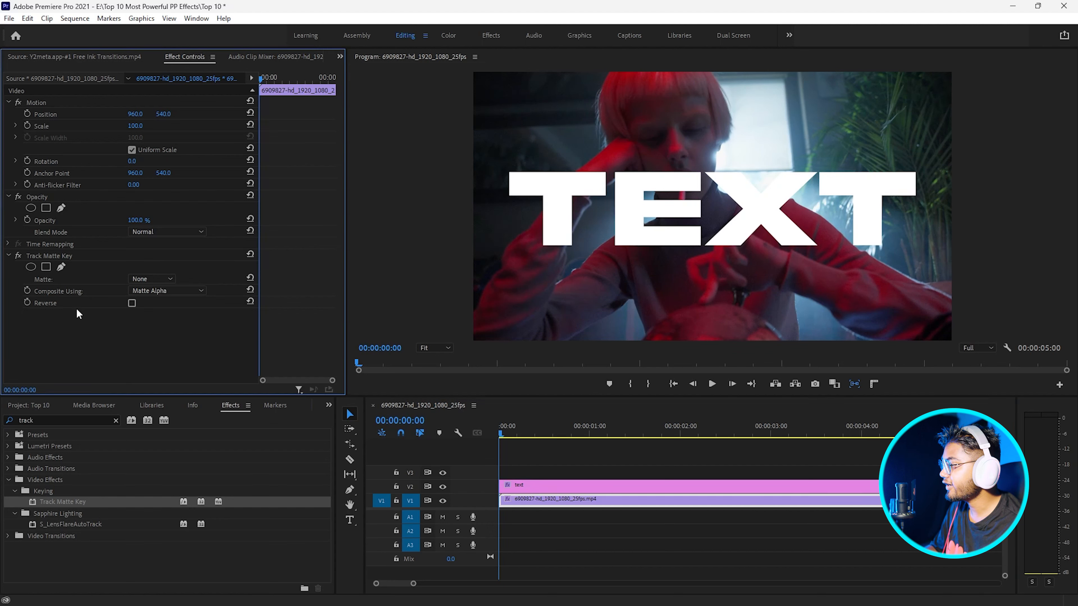
pyautogui.click(162, 280)
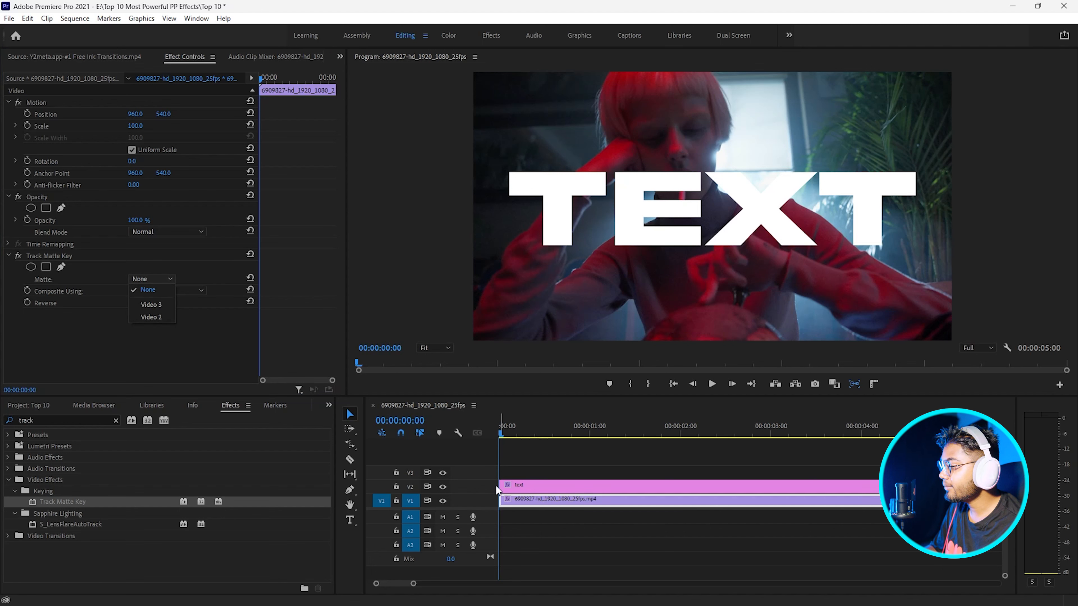
pyautogui.click(150, 318)
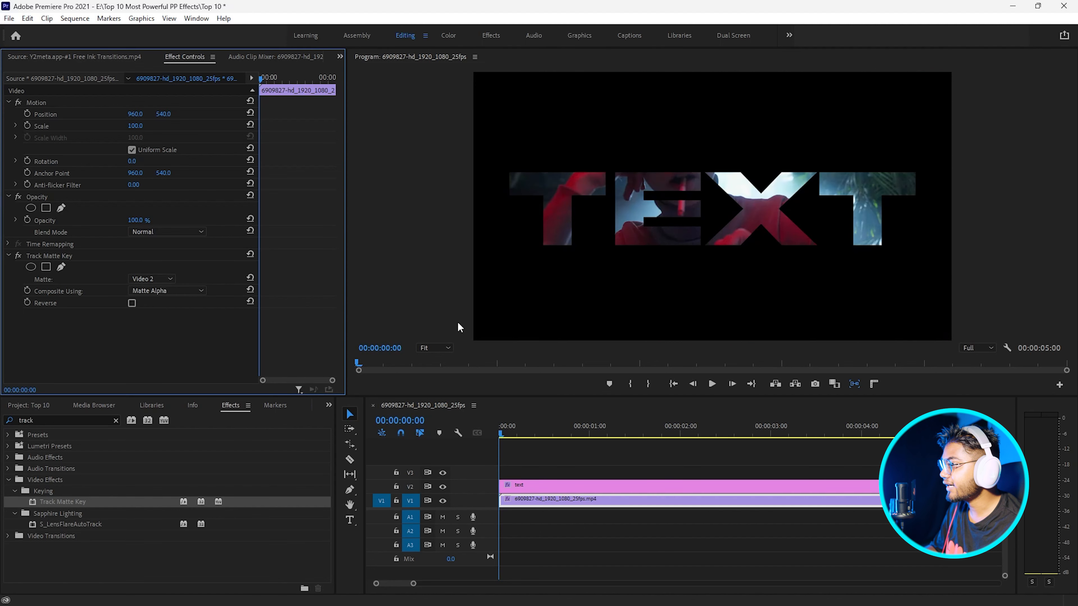
pyautogui.press('space')
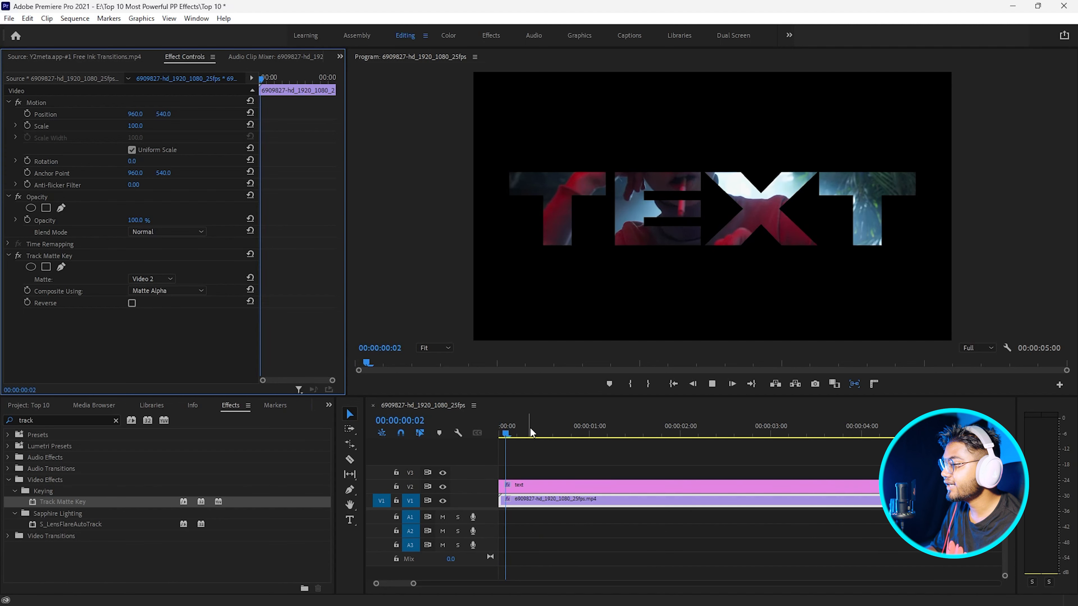
pyautogui.press('space')
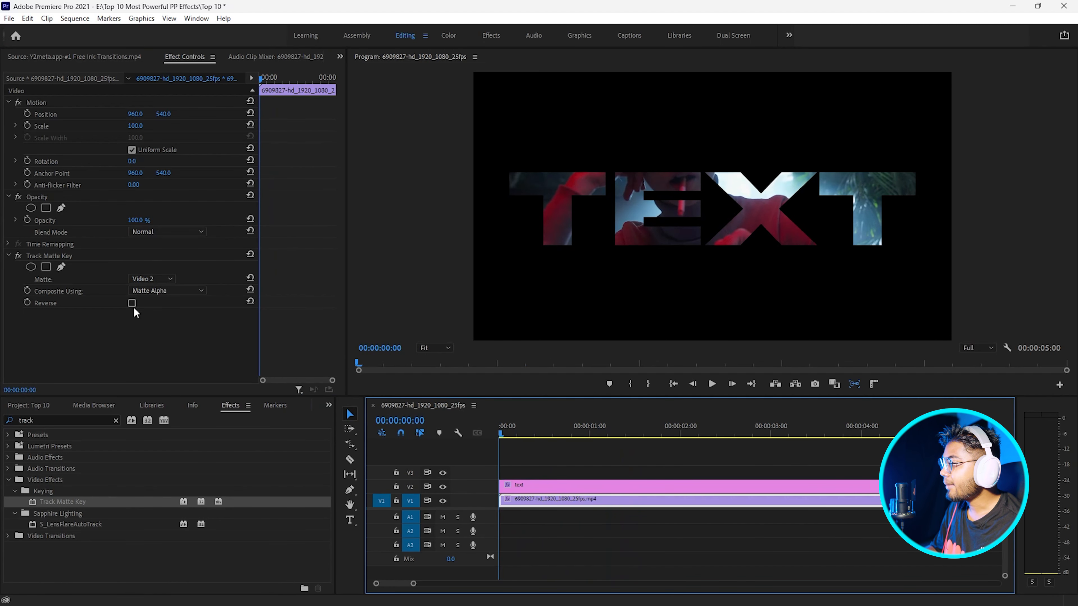
pyautogui.click(131, 303)
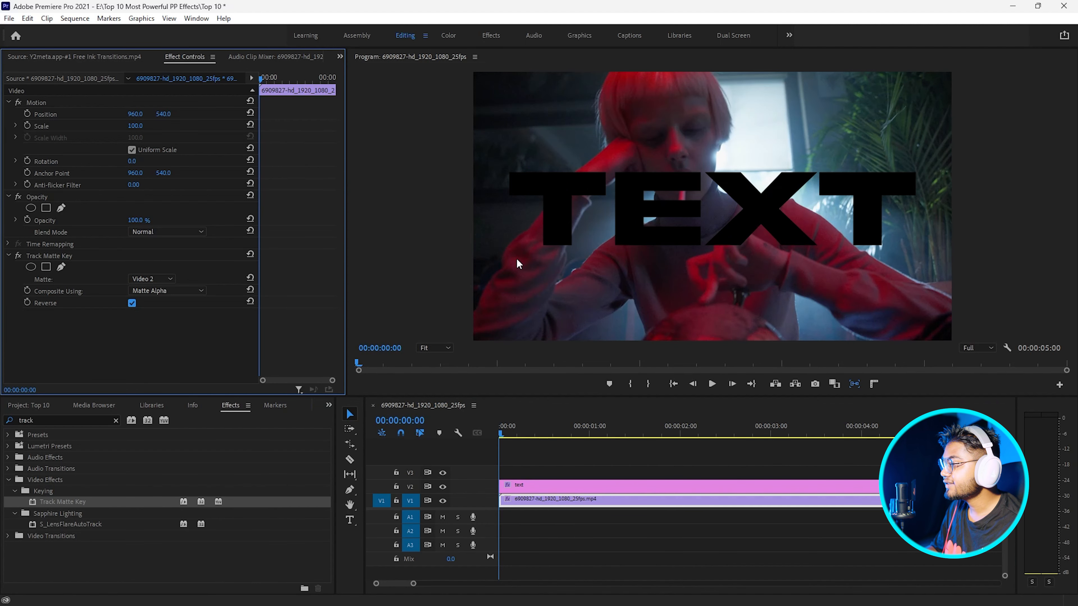
# Move the title and video clip up one track and place the 4089575-hd_1920_1080 clip underneath on V1
pyautogui.click(45, 411)
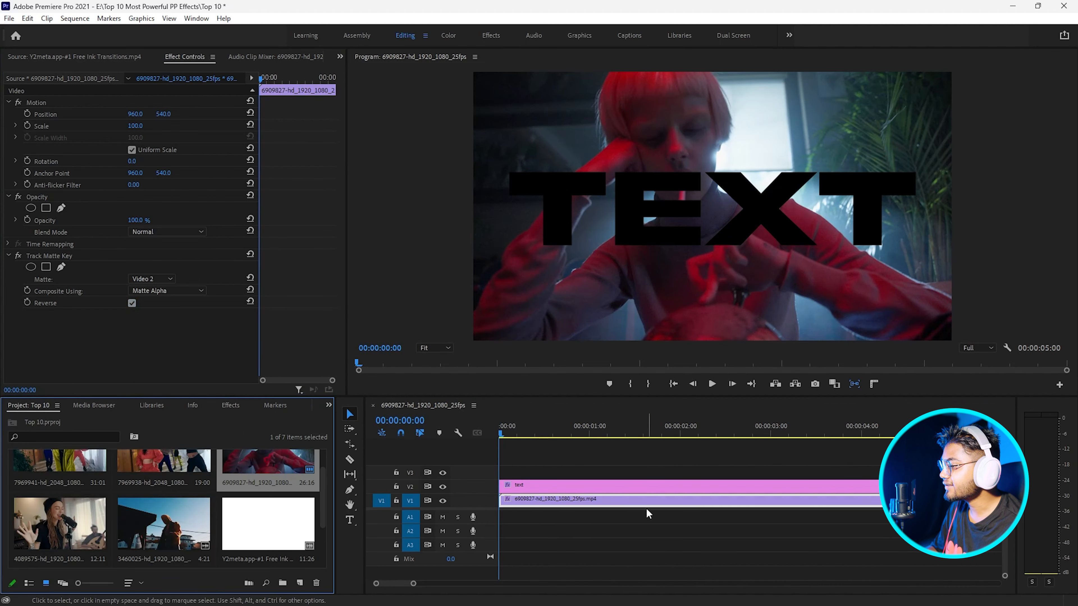
pyautogui.moveTo(585, 465); pyautogui.dragTo(516, 502)
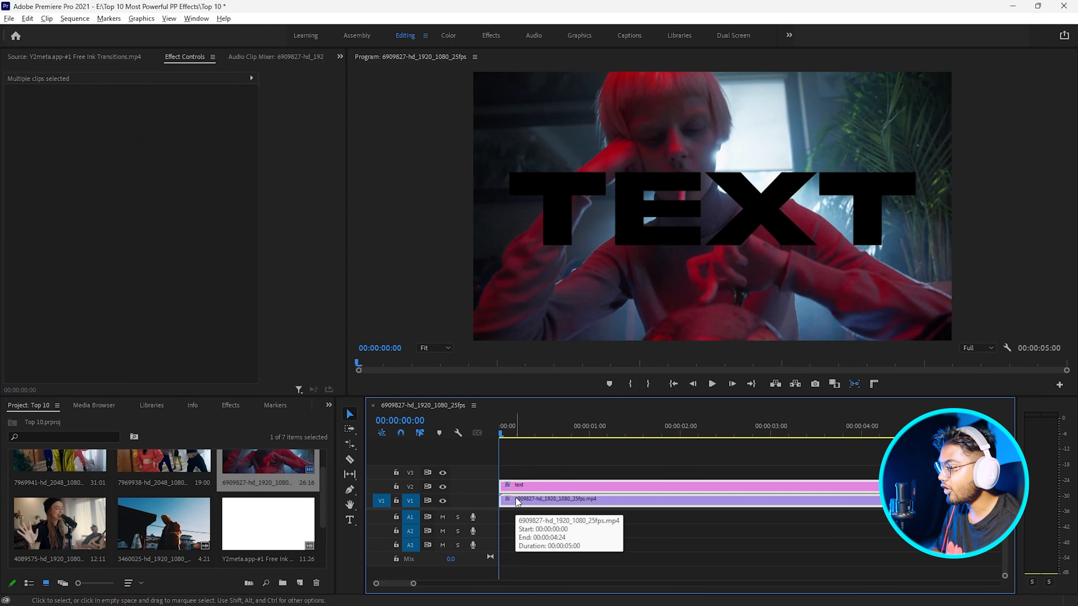
pyautogui.hotkey('alt', 'Up')
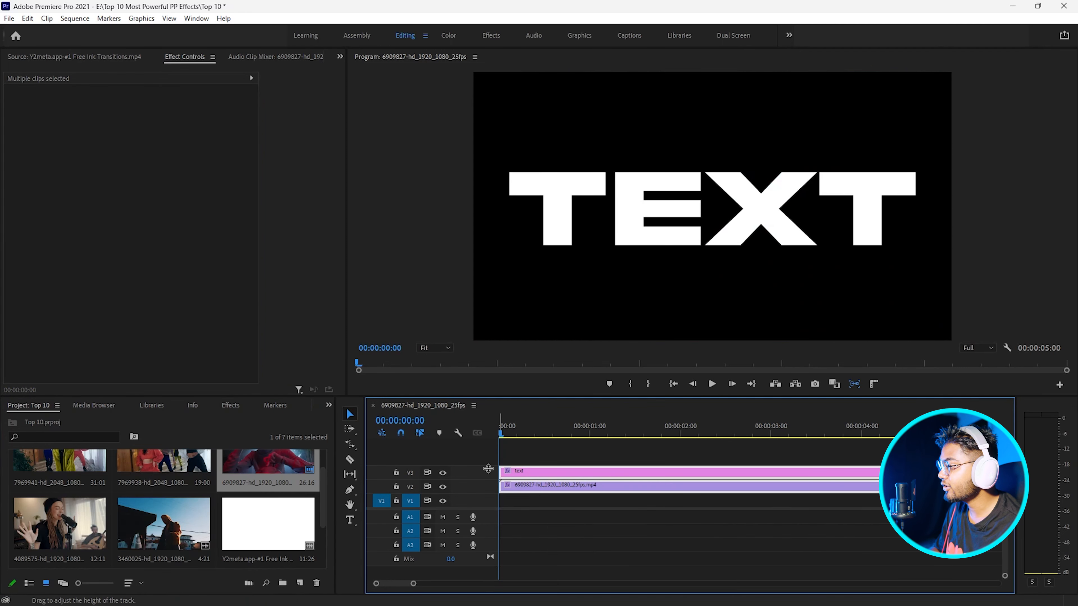
pyautogui.moveTo(60, 525); pyautogui.dragTo(526, 500)
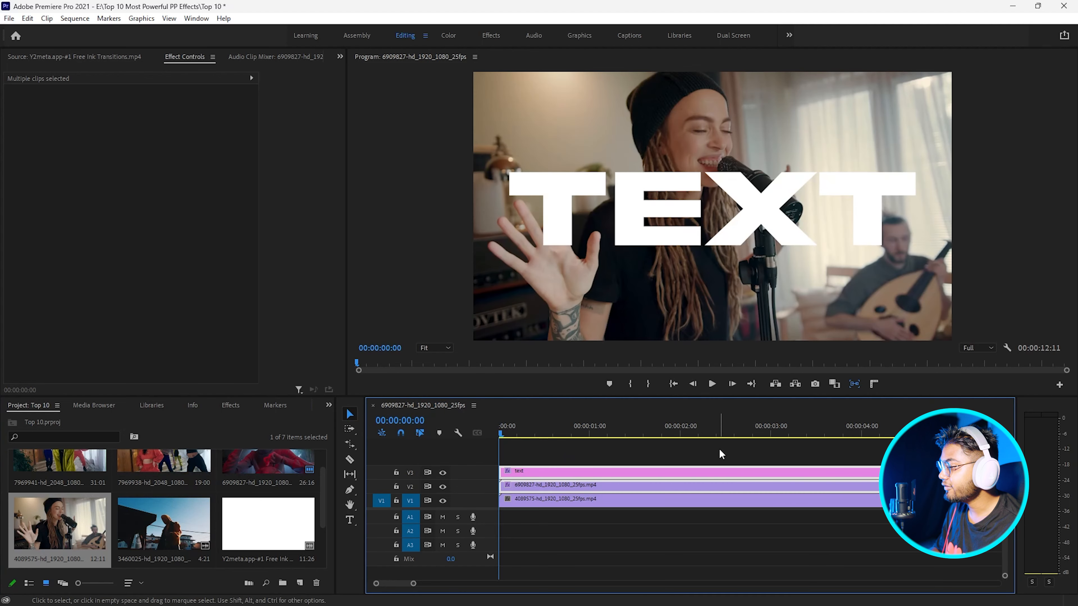
# Set the V2 clip's Track Matte Key matte to Video 3 and play back the two videos combined through the text
pyautogui.click(509, 486)
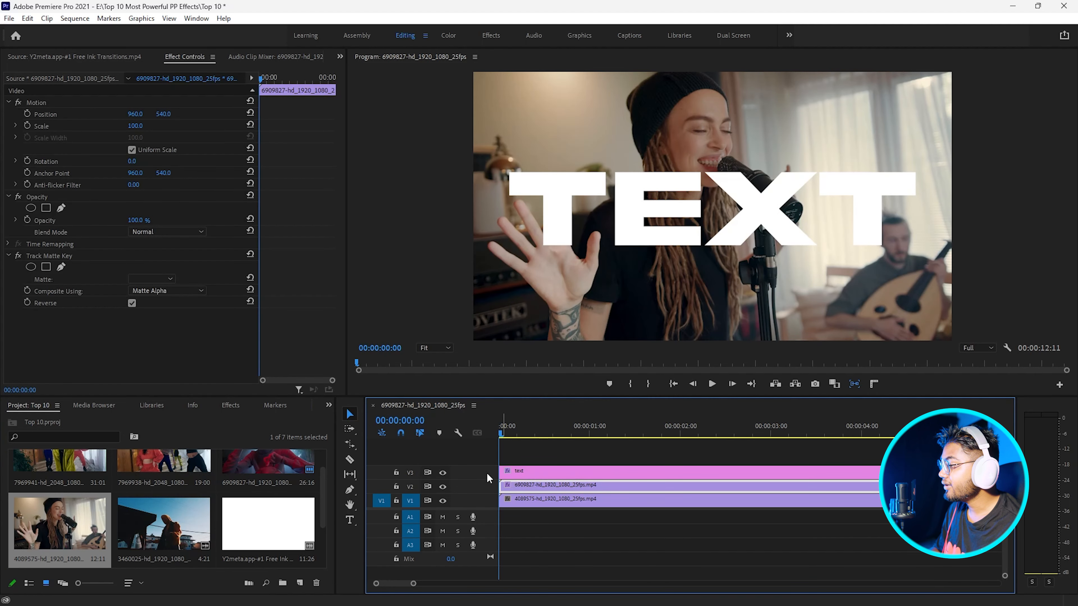
pyautogui.click(155, 281)
pyautogui.click(164, 304)
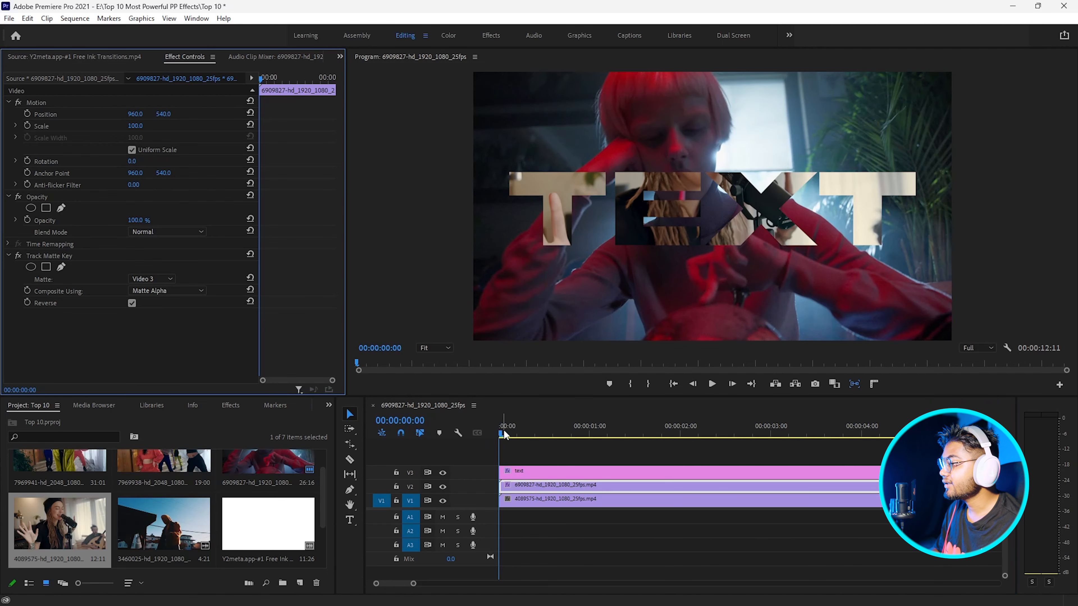
pyautogui.press('space')
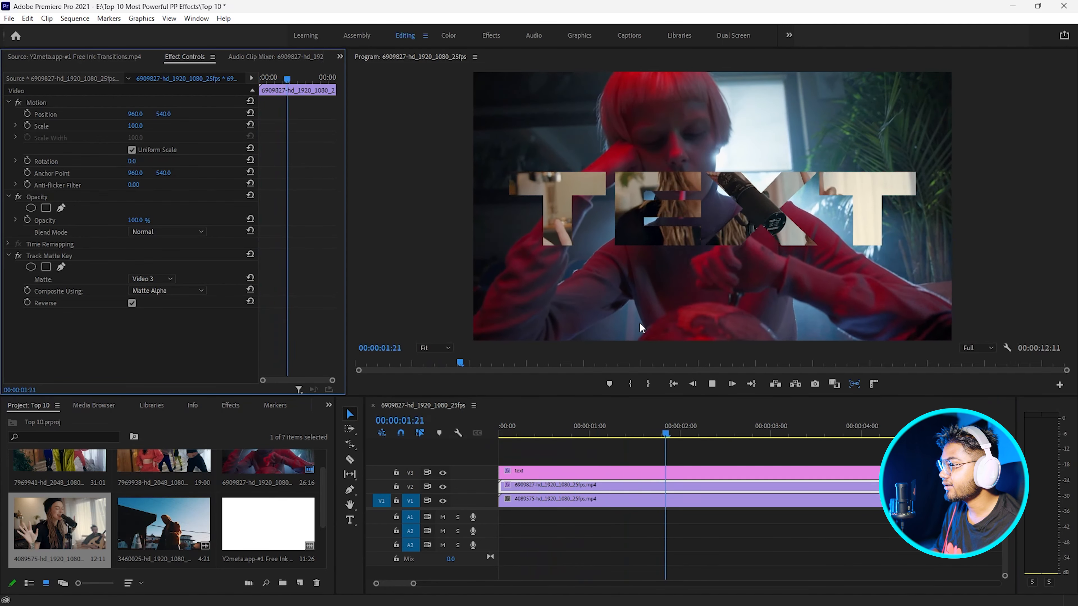
pyautogui.press('space')
# Remove the title, keep the 6909827 clip on V1, and overlap its last second with the 4089575 clip on V2
pyautogui.moveTo(502, 453); pyautogui.dragTo(532, 505)
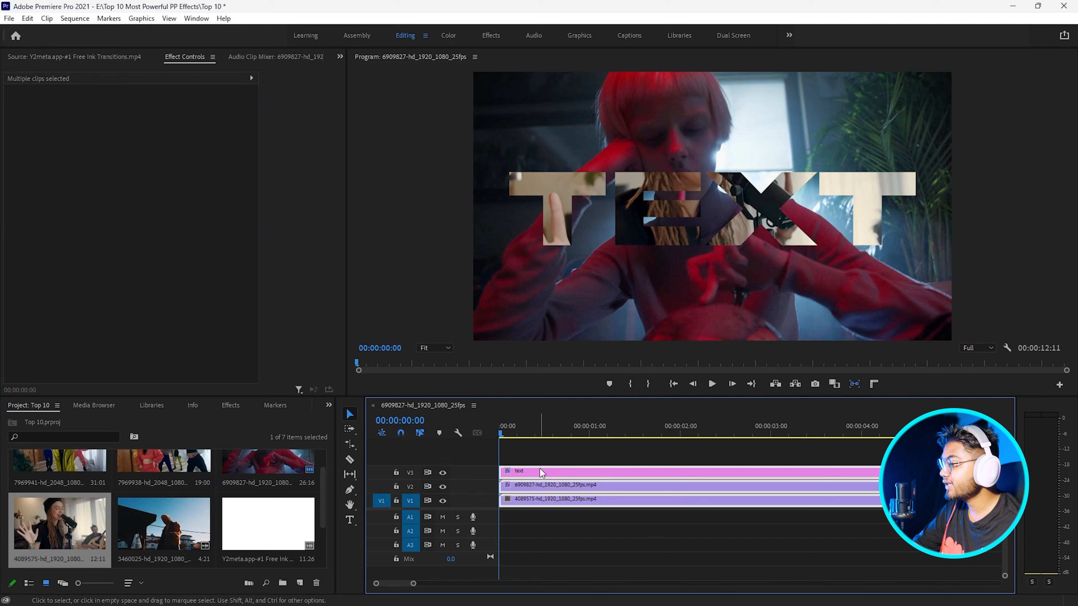
pyautogui.click(547, 445)
pyautogui.moveTo(510, 500); pyautogui.dragTo(997, 500)
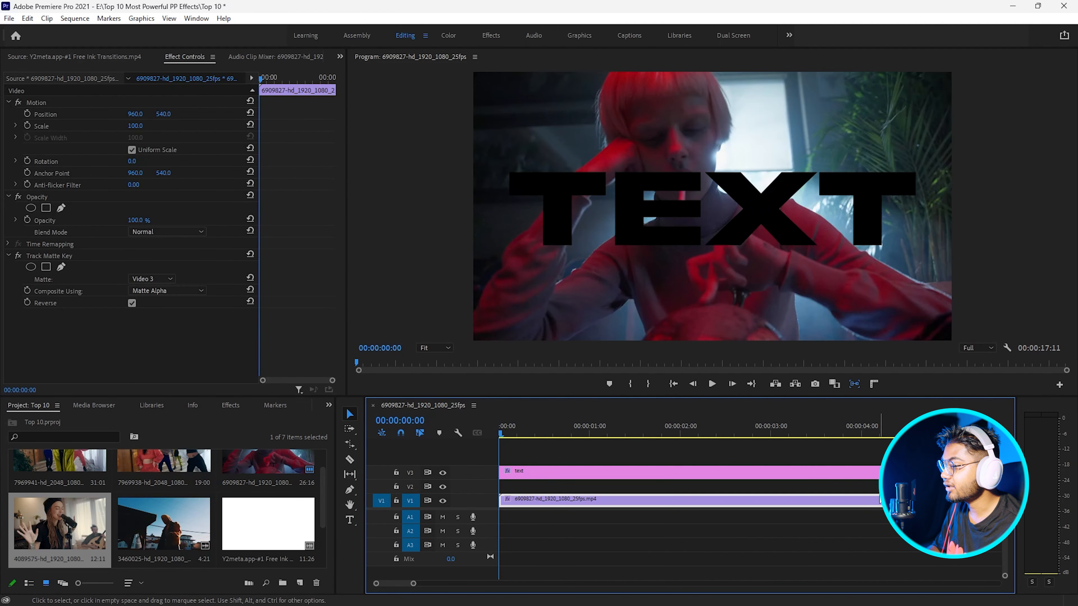
pyautogui.moveTo(873, 488)
pyautogui.mouseDown()
pyautogui.moveTo(864, 489)
pyautogui.moveTo(872, 487)
pyautogui.mouseUp()
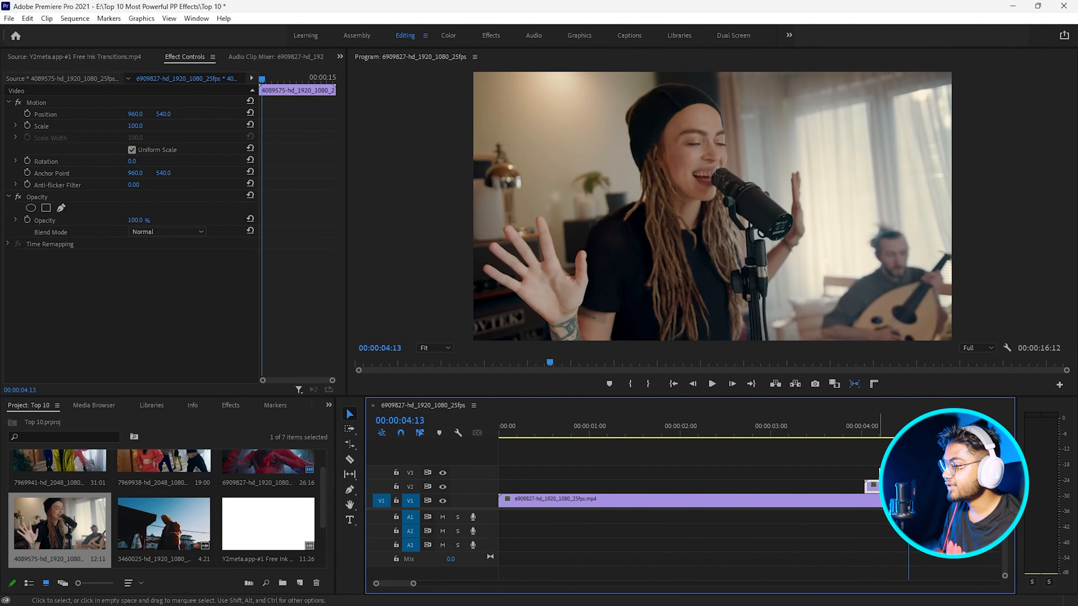
pyautogui.press('Left')
pyautogui.press('Left')
pyautogui.press('Left')
pyautogui.press('Left')
pyautogui.press('Left')
pyautogui.press('Left')
pyautogui.press('Left')
pyautogui.press('Left')
pyautogui.press('Left')
pyautogui.press('Left')
pyautogui.press('Left')
pyautogui.press('Left')
pyautogui.press('Left')
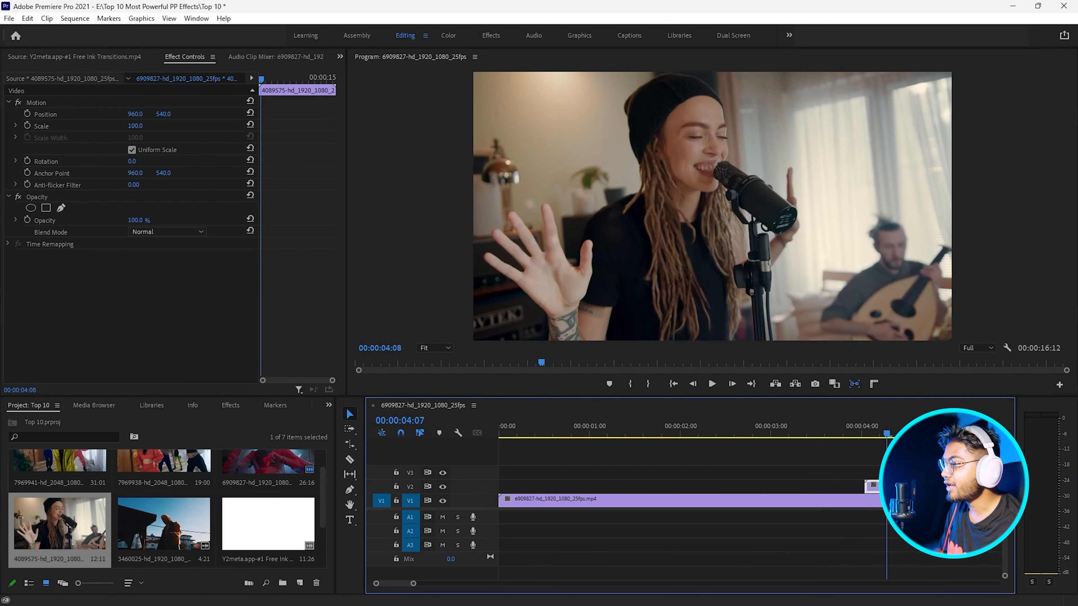
# Place the Free Ink Transitions clip on V3 above the overlap and fit its length to the one-second overlap
pyautogui.doubleClick(268, 524)
pyautogui.moveTo(12, 364)
pyautogui.mouseDown()
pyautogui.moveTo(151, 365)
pyautogui.moveTo(13, 375)
pyautogui.moveTo(19, 365)
pyautogui.moveTo(183, 365)
pyautogui.moveTo(124, 384)
pyautogui.moveTo(19, 387)
pyautogui.mouseUp()
pyautogui.moveTo(872, 486); pyautogui.dragTo(871, 471)
pyautogui.moveTo(414, 584); pyautogui.dragTo(465, 584)
pyautogui.moveTo(600, 434); pyautogui.dragTo(598, 471)
pyautogui.moveTo(650, 433)
pyautogui.mouseDown()
pyautogui.moveTo(782, 449)
pyautogui.moveTo(828, 450)
pyautogui.moveTo(834, 438)
pyautogui.moveTo(844, 471)
pyautogui.moveTo(602, 472)
pyautogui.mouseUp()
pyautogui.press('r')
pyautogui.press('v')
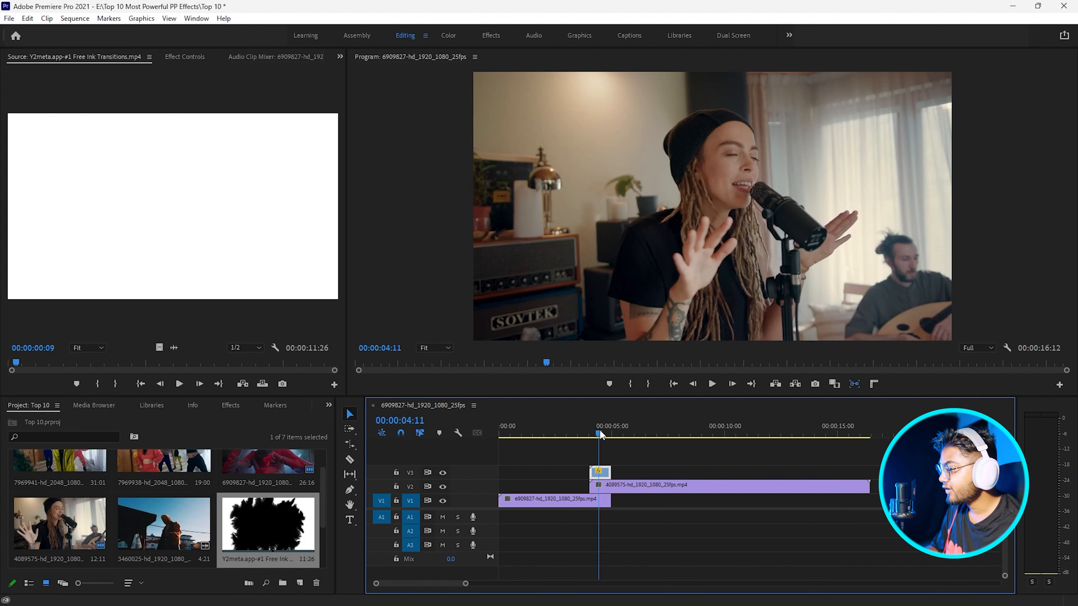
# Apply Track Matte Key to the V2 clip with Video 3 as the matte, composited using Matte Luma
pyautogui.click(599, 433)
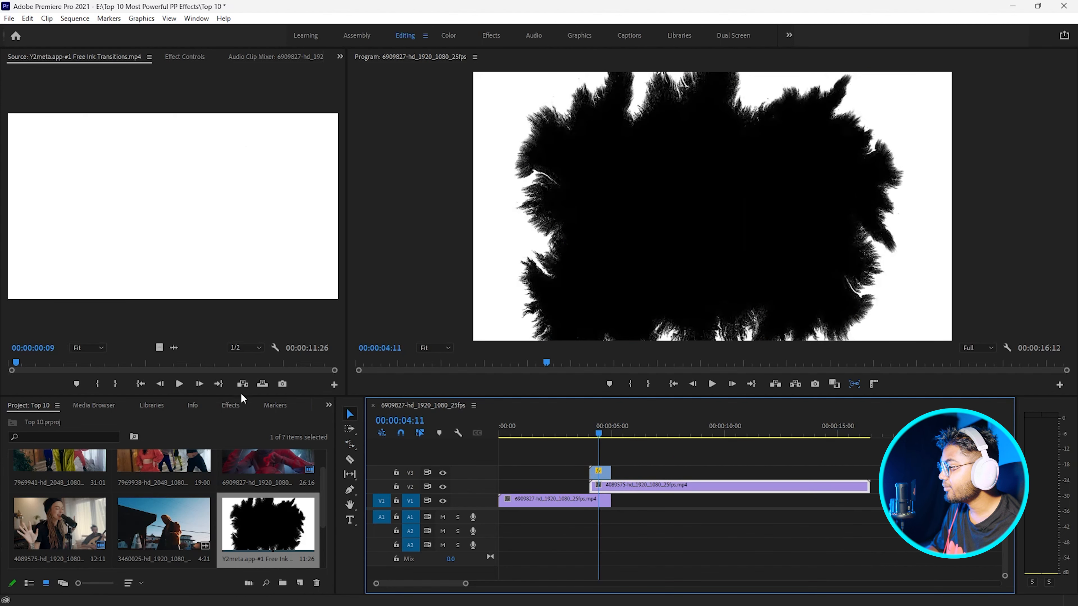
pyautogui.click(241, 406)
pyautogui.moveTo(81, 503); pyautogui.dragTo(603, 485)
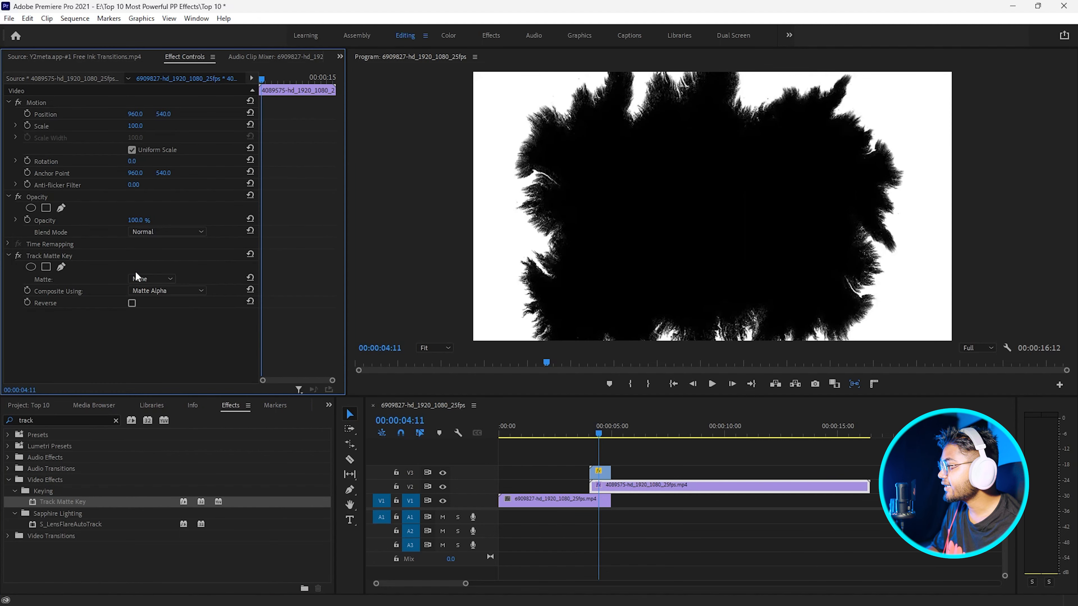
pyautogui.click(151, 279)
pyautogui.click(153, 326)
pyautogui.click(154, 292)
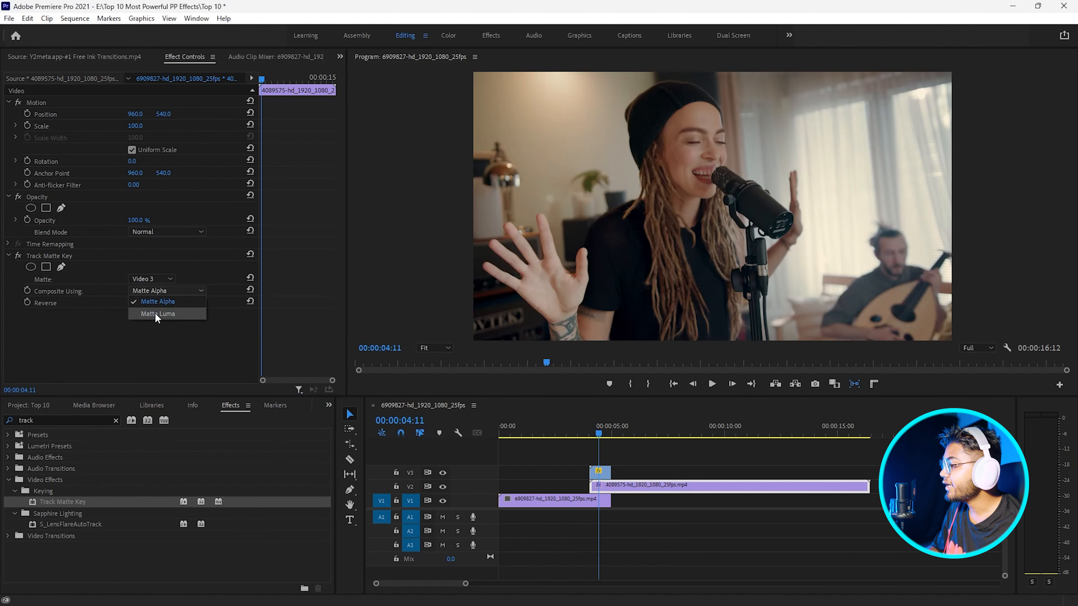
pyautogui.click(156, 314)
# Enable Reverse on the V2 clip's Track Matte Key and play back the ink transition
pyautogui.press('space')
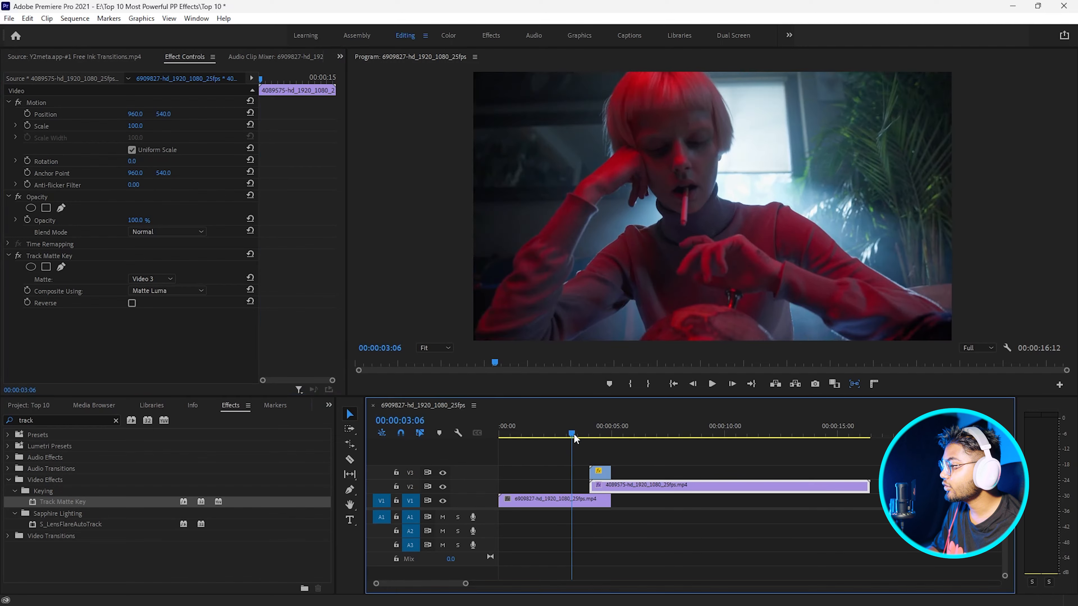
pyautogui.moveTo(621, 436); pyautogui.dragTo(598, 444)
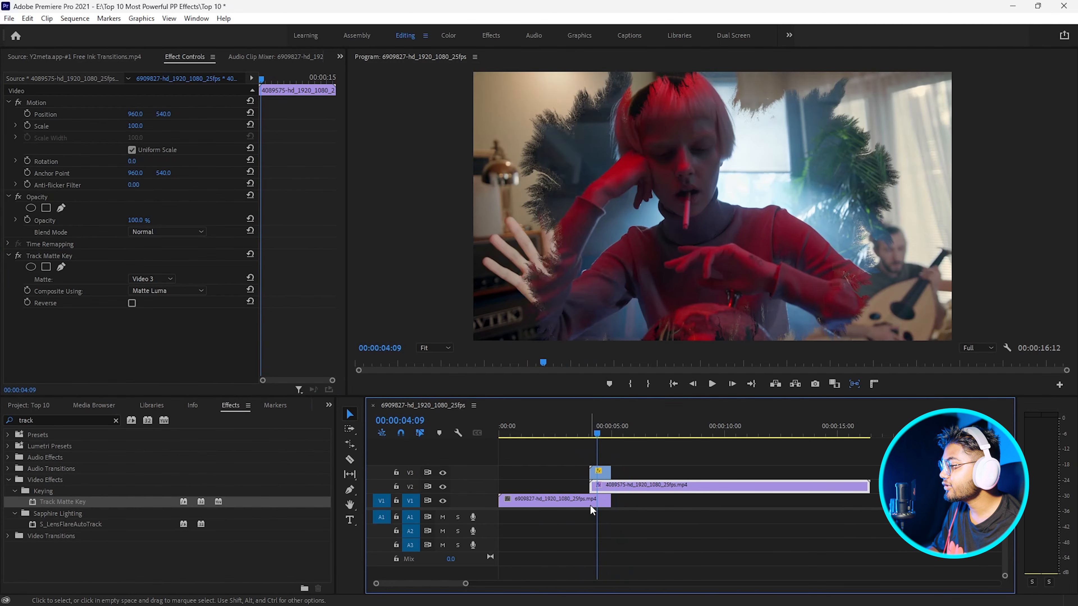
pyautogui.click(132, 302)
pyautogui.moveTo(591, 435); pyautogui.dragTo(581, 435)
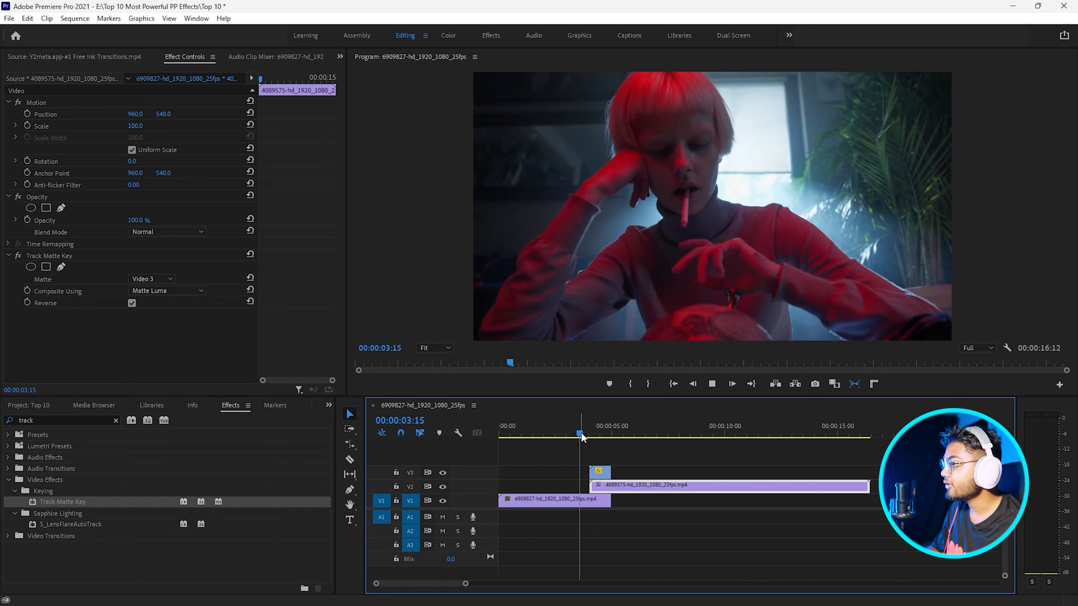
pyautogui.click(573, 434)
pyautogui.press('space')
# Delete the clips on V2 and V3 and add an ellipse graphic above the remaining video clip
pyautogui.moveTo(609, 492); pyautogui.dragTo(649, 465)
pyautogui.press('Delete')
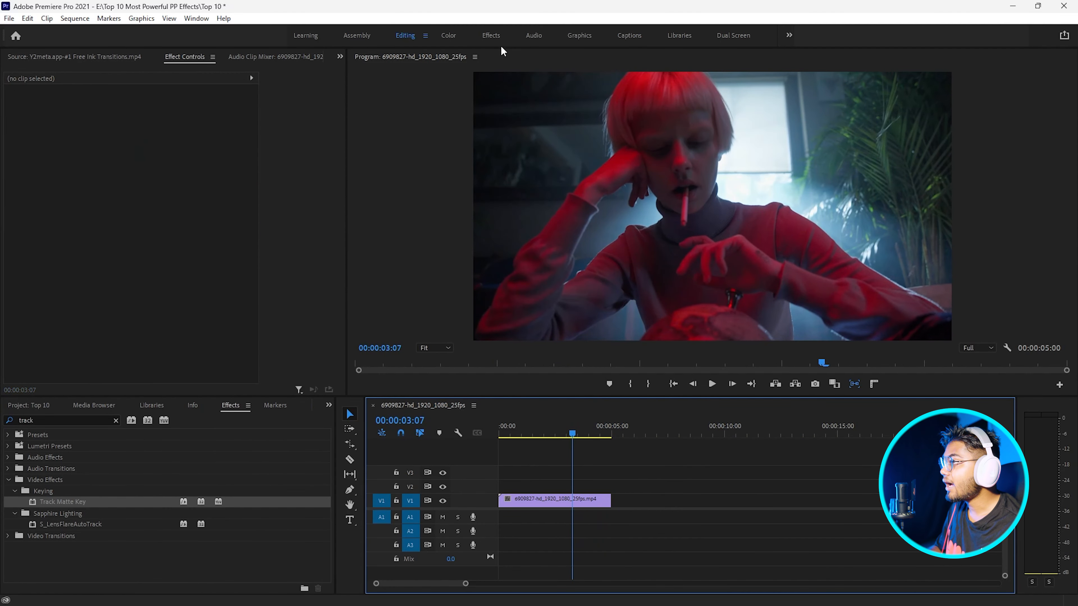
pyautogui.click(568, 36)
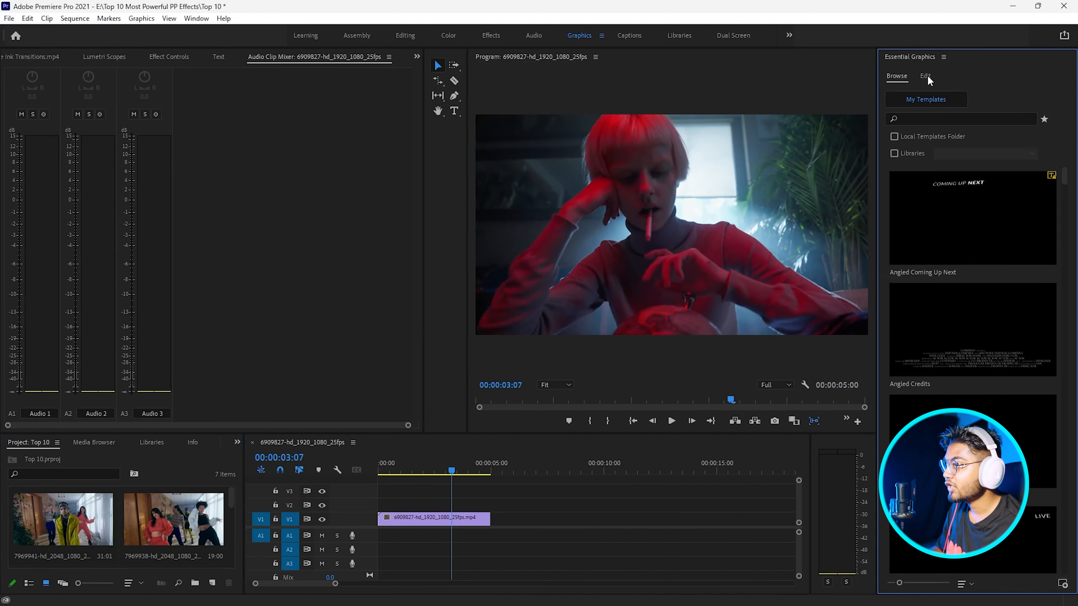
pyautogui.click(1059, 105)
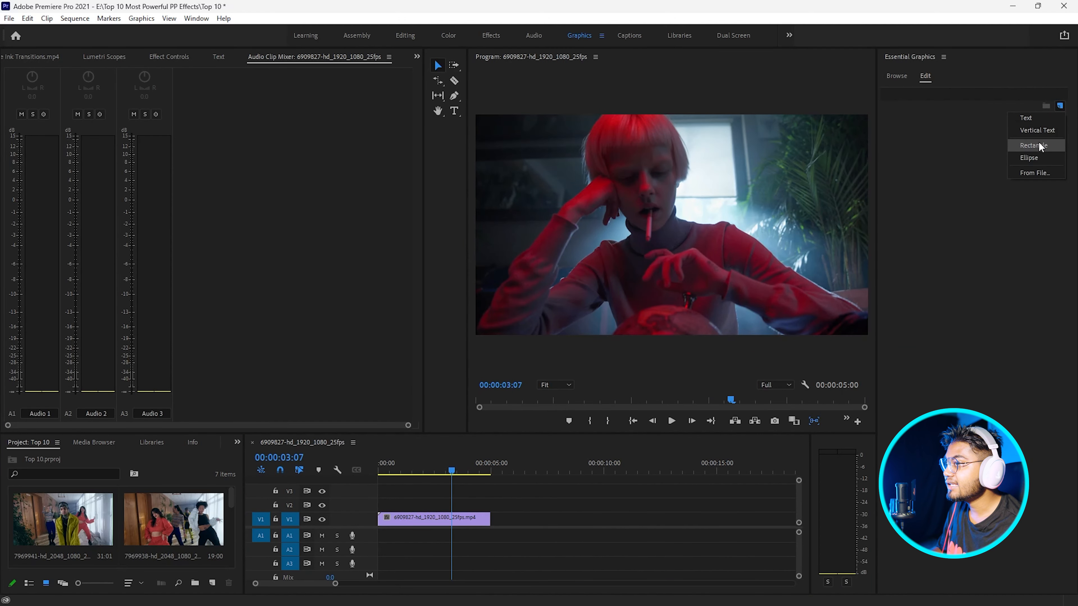
pyautogui.click(1034, 158)
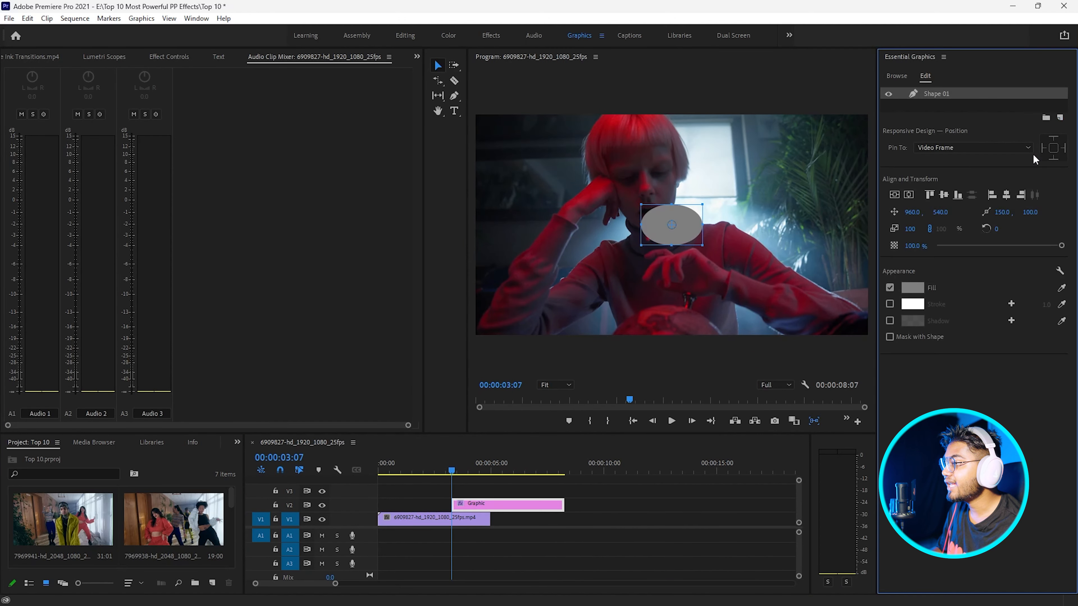
# Stretch the ellipse into a circle with a white fill and match its graphic clip to the five-second video clip
pyautogui.moveTo(672, 244); pyautogui.dragTo(672, 265)
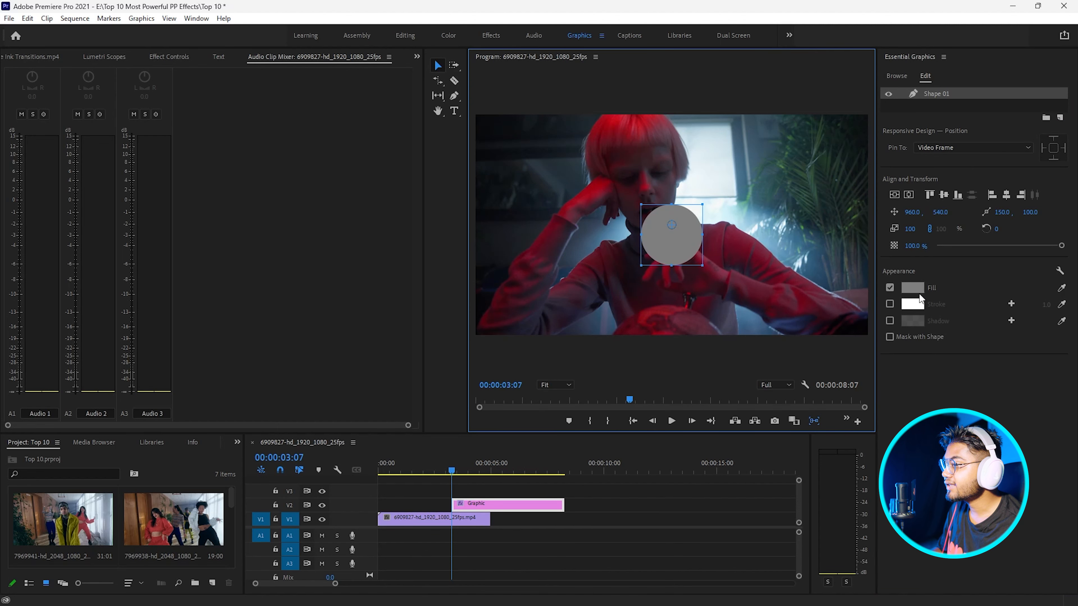
pyautogui.click(912, 288)
pyautogui.moveTo(461, 272); pyautogui.dragTo(399, 389)
pyautogui.click(653, 224)
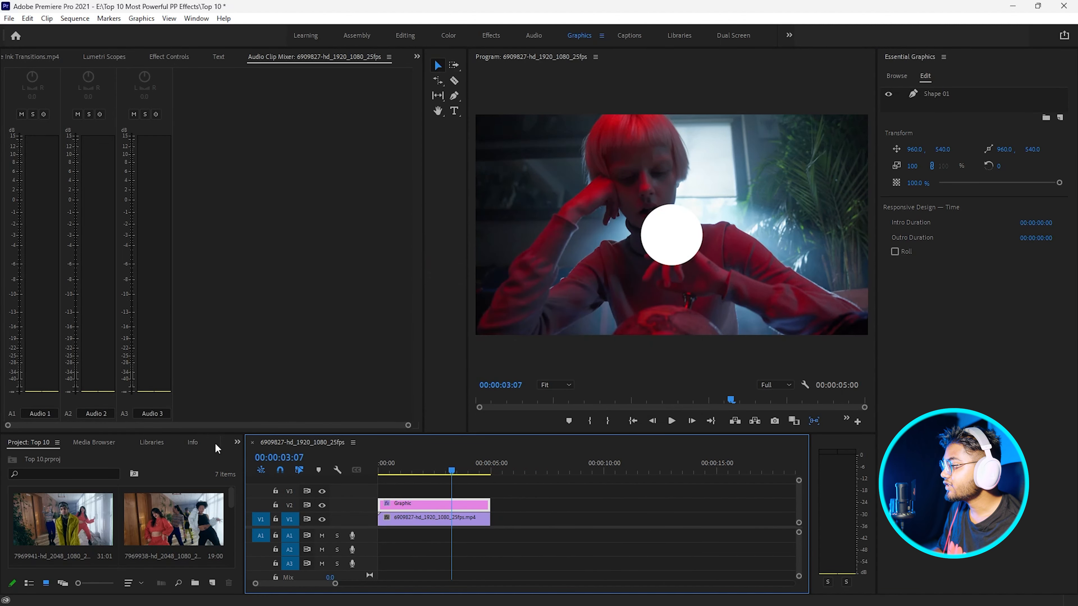
# Apply Track Matte Key to the V1 video clip and return to the Editing workspace
pyautogui.click(237, 443)
pyautogui.click(255, 515)
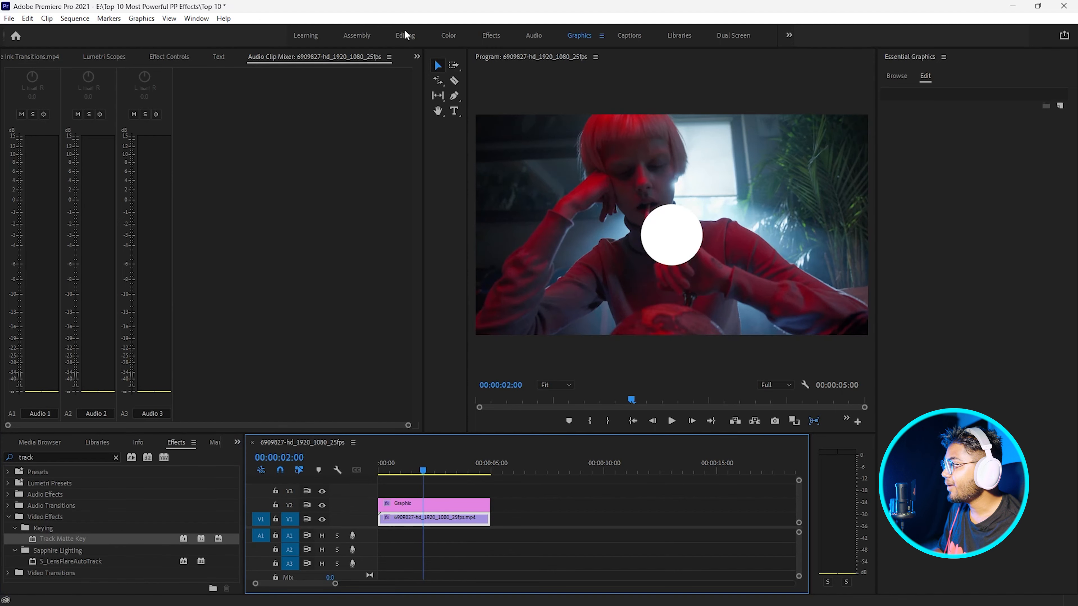
pyautogui.click(404, 35)
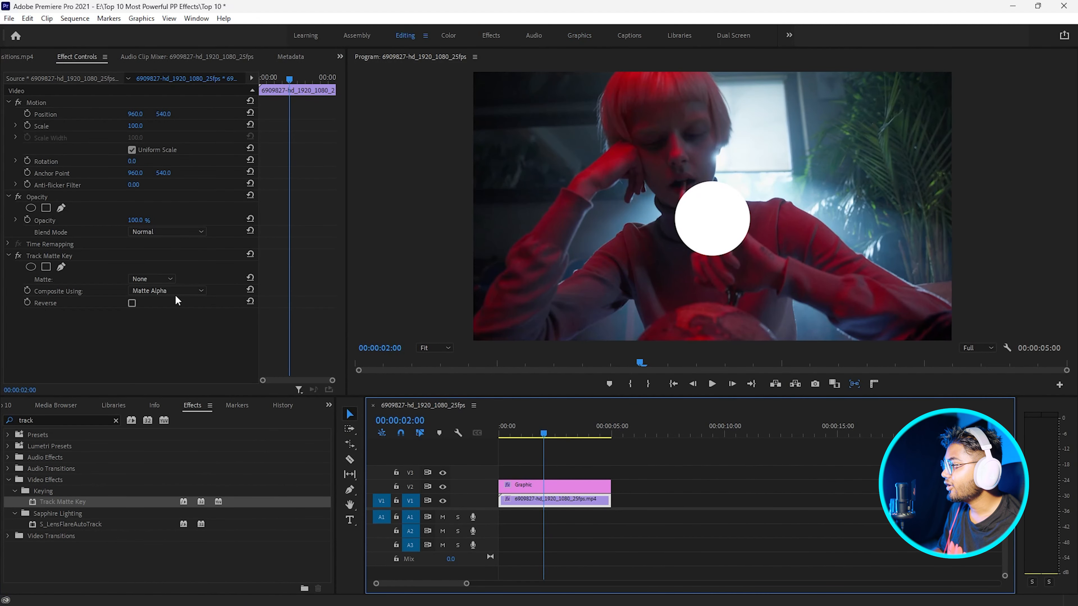
# Set the Track Matte Key matte of the V1 clip to the track holding the circle graphic, V2
pyautogui.click(172, 293)
pyautogui.click(163, 300)
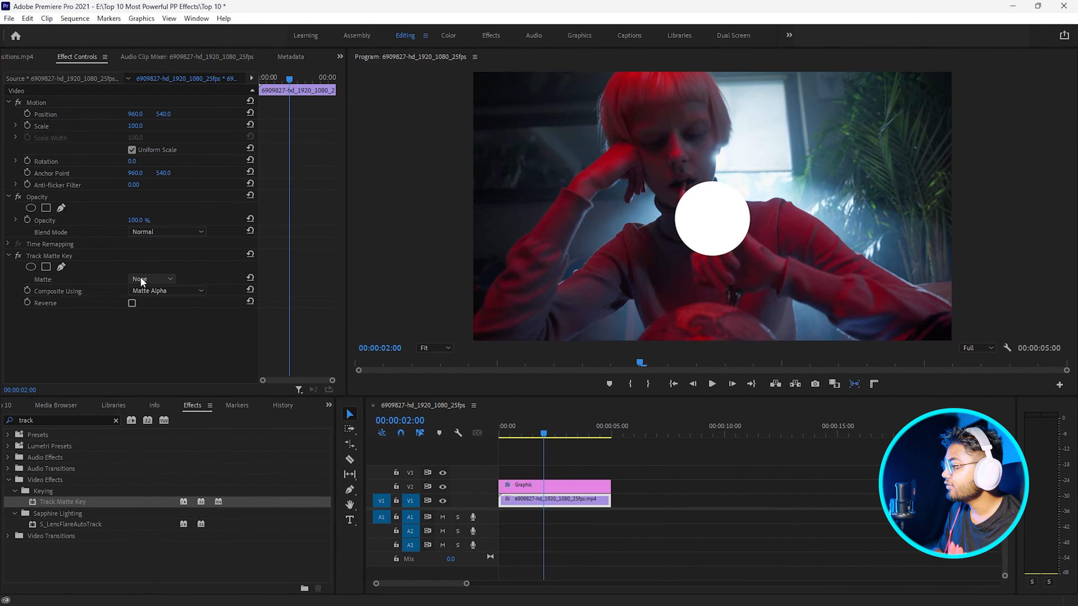
pyautogui.click(147, 282)
pyautogui.click(149, 304)
# Enlarge the circle graphic with Vector Motion to a scale of about 276 and reposition it to about 770.7, 152.2
pyautogui.moveTo(134, 126); pyautogui.dragTo(133, 125)
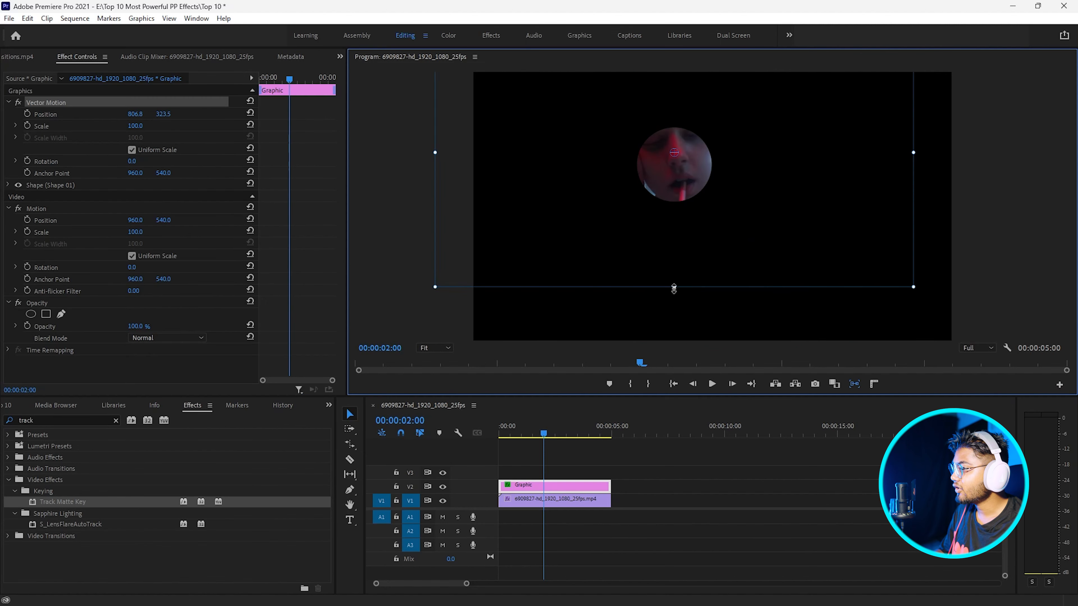
pyautogui.moveTo(674, 288); pyautogui.dragTo(637, 525)
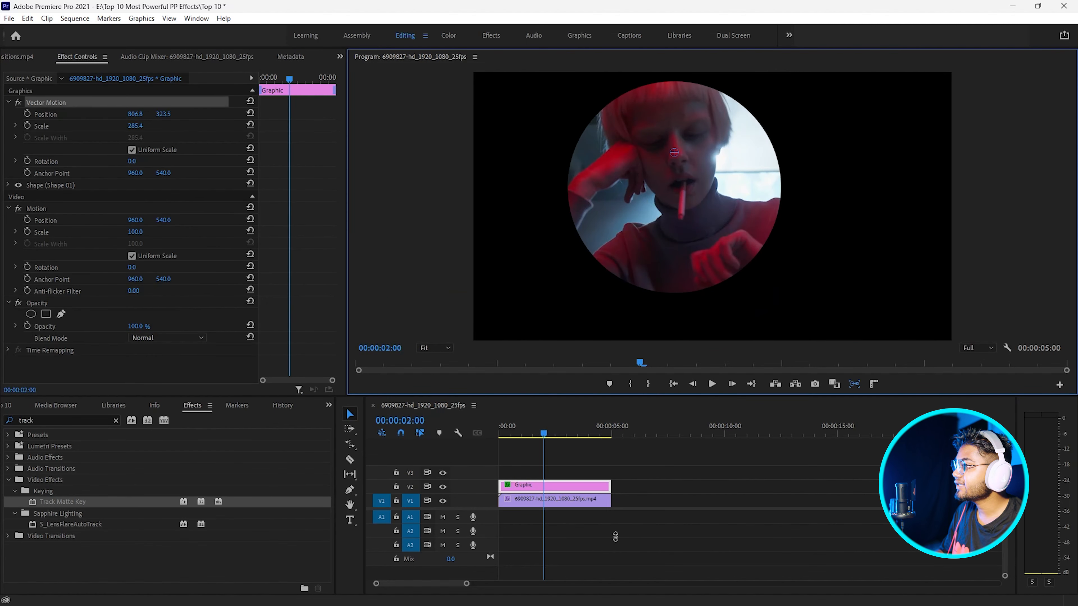
pyautogui.moveTo(698, 168); pyautogui.dragTo(689, 126)
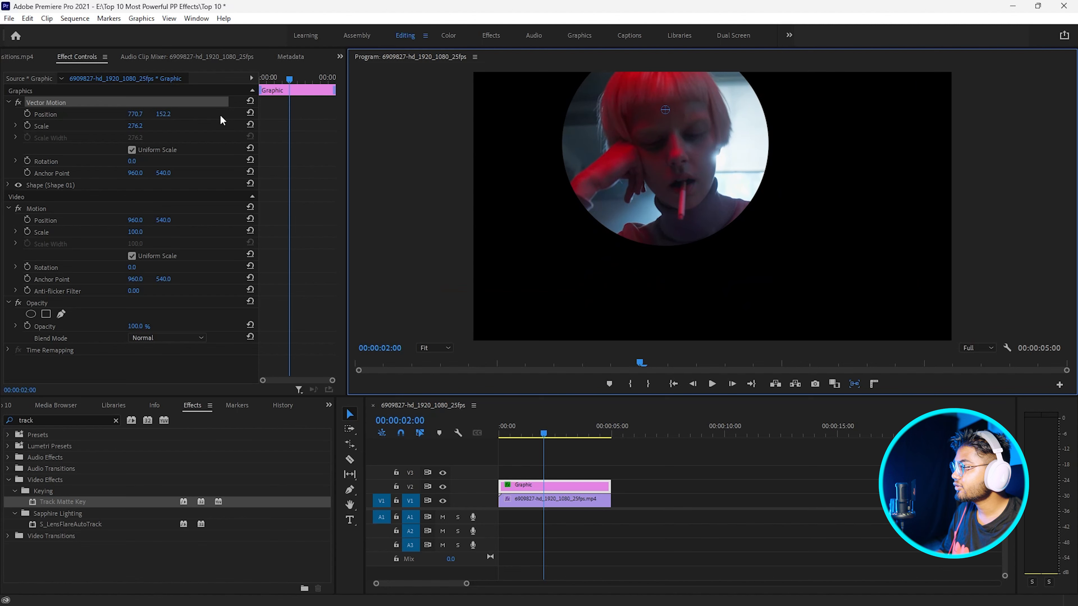
# Clear the timeline and the effects search, and place the 7969941-hd_2048_1080 clip at the start of V1
pyautogui.click(621, 481)
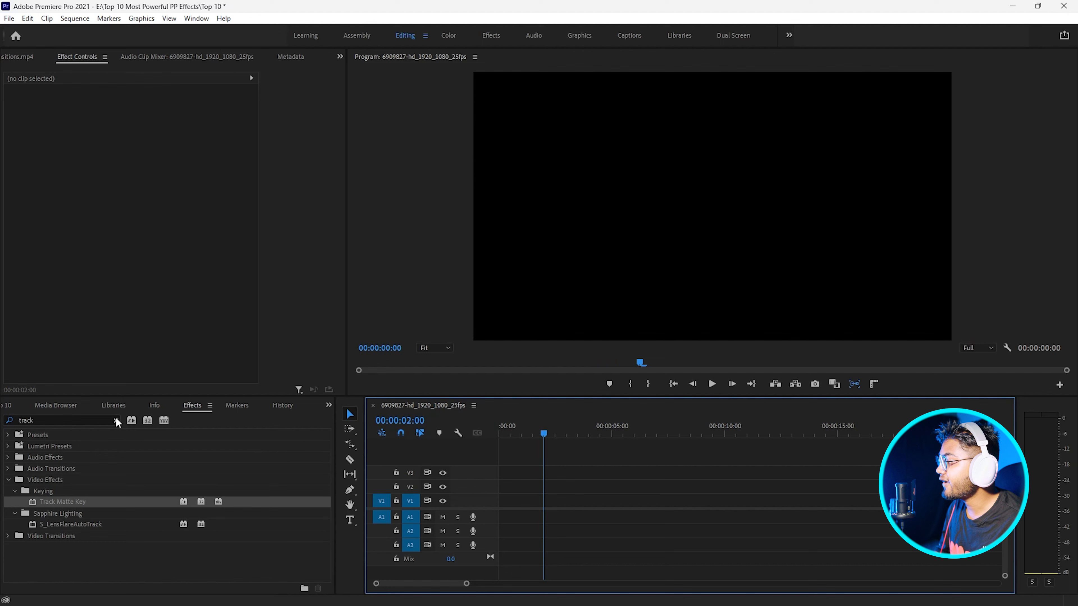
pyautogui.click(116, 421)
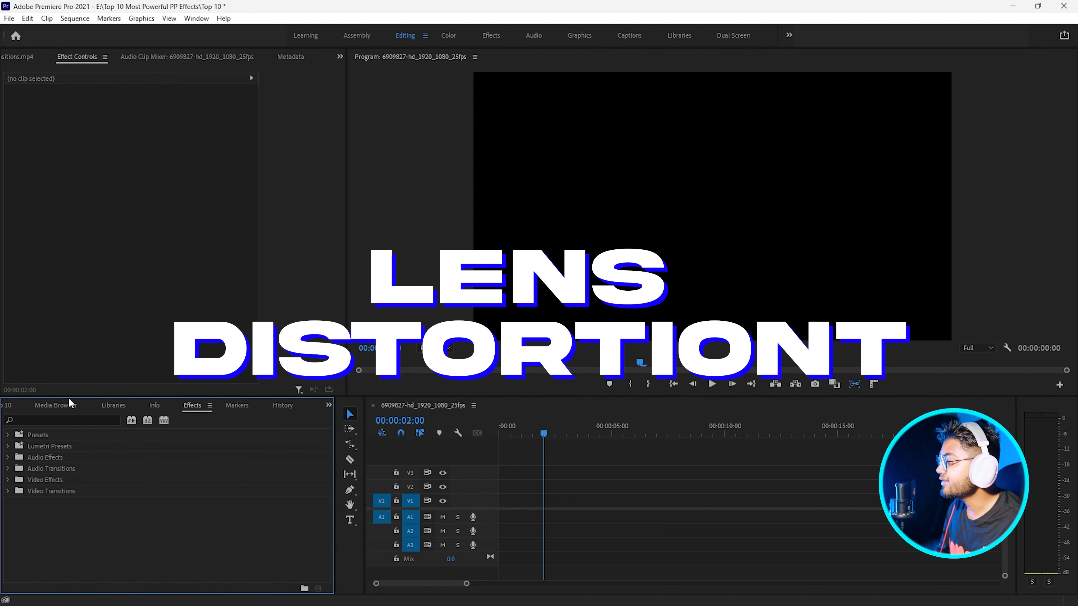
pyautogui.click(15, 406)
pyautogui.moveTo(73, 479); pyautogui.dragTo(505, 505)
pyautogui.press('Return')
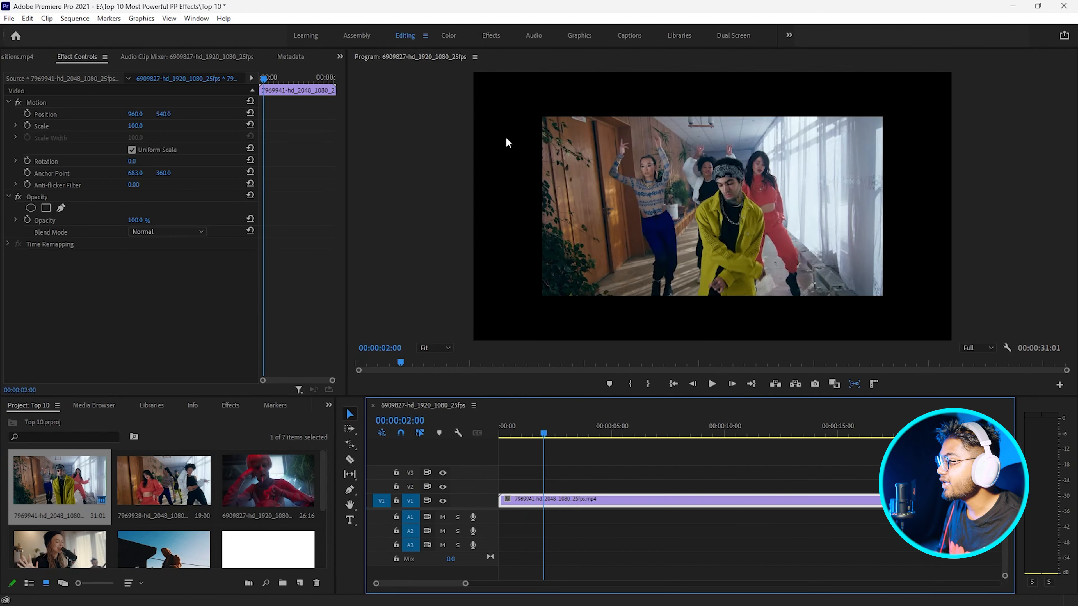
# Apply Set to Frame Size to the V1 clip and scale it to 153 to fill the frame
pyautogui.rightClick(585, 502)
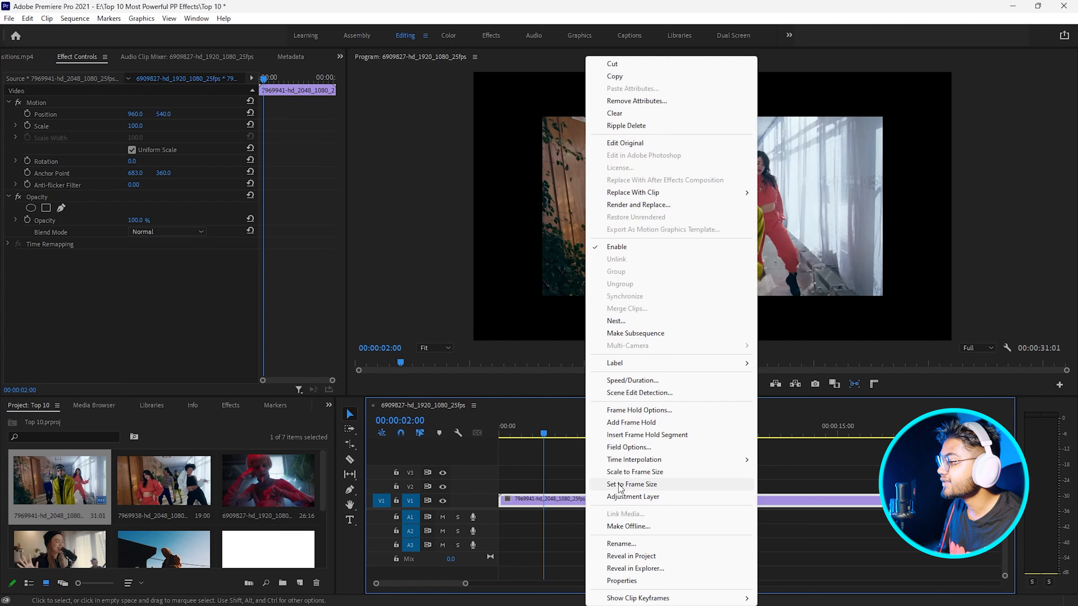
pyautogui.click(612, 485)
pyautogui.moveTo(137, 129); pyautogui.dragTo(142, 128)
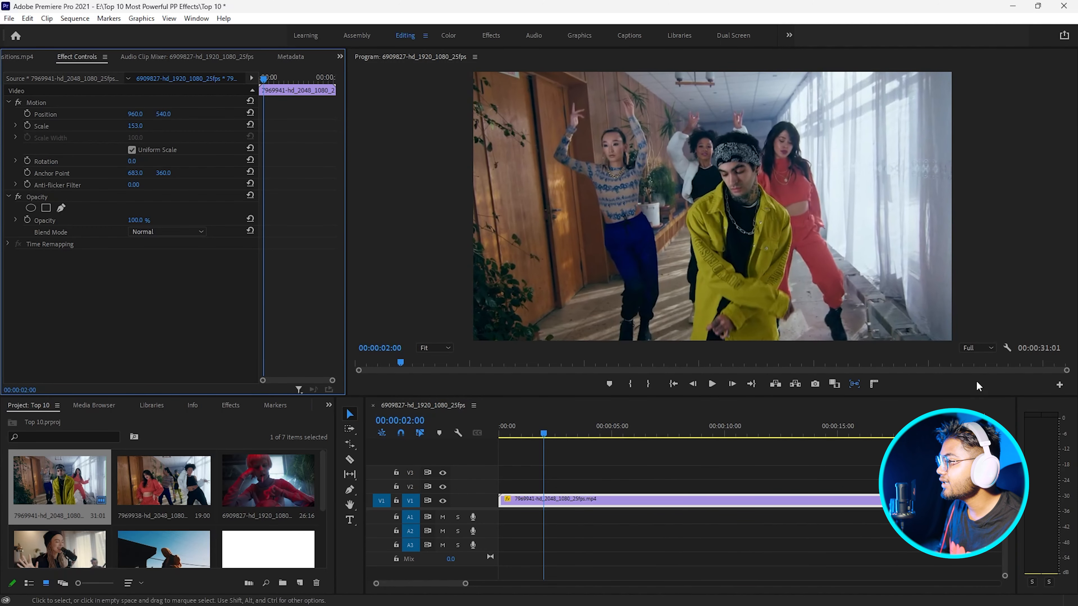
# Find the Lens Distortion effect, apply it to the V1 clip and set Curvature to 69
pyautogui.click(194, 406)
pyautogui.click(160, 412)
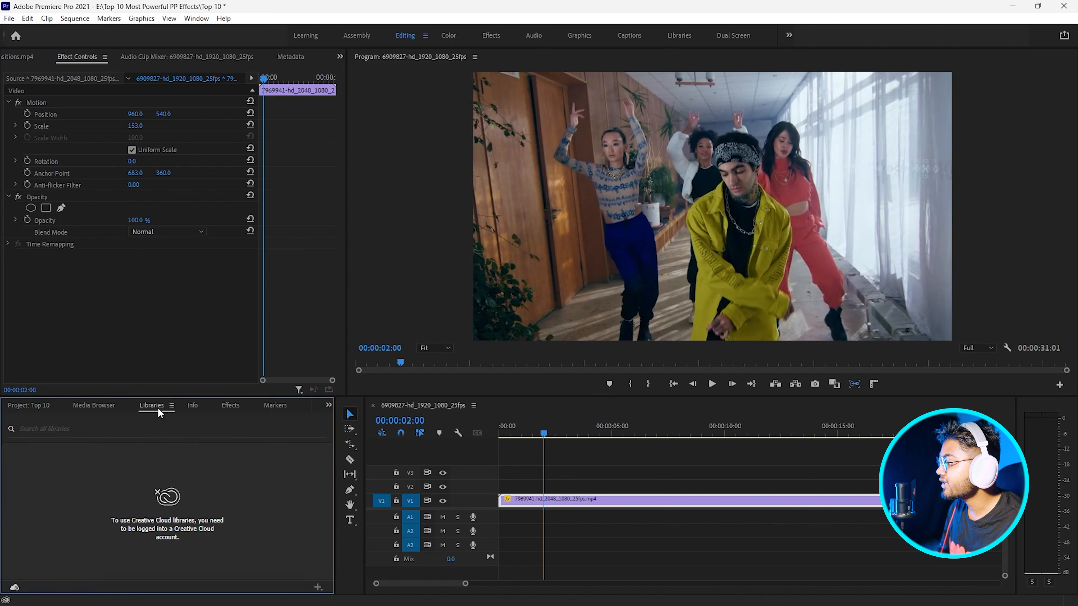
pyautogui.click(229, 406)
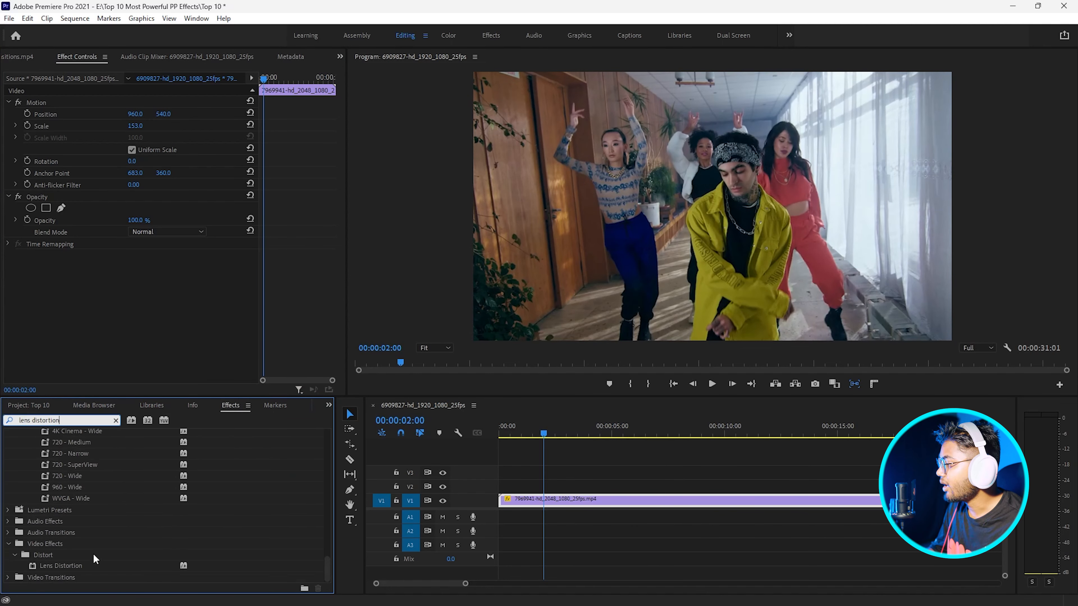
pyautogui.moveTo(61, 569); pyautogui.dragTo(563, 506)
pyautogui.moveTo(129, 279); pyautogui.dragTo(159, 279)
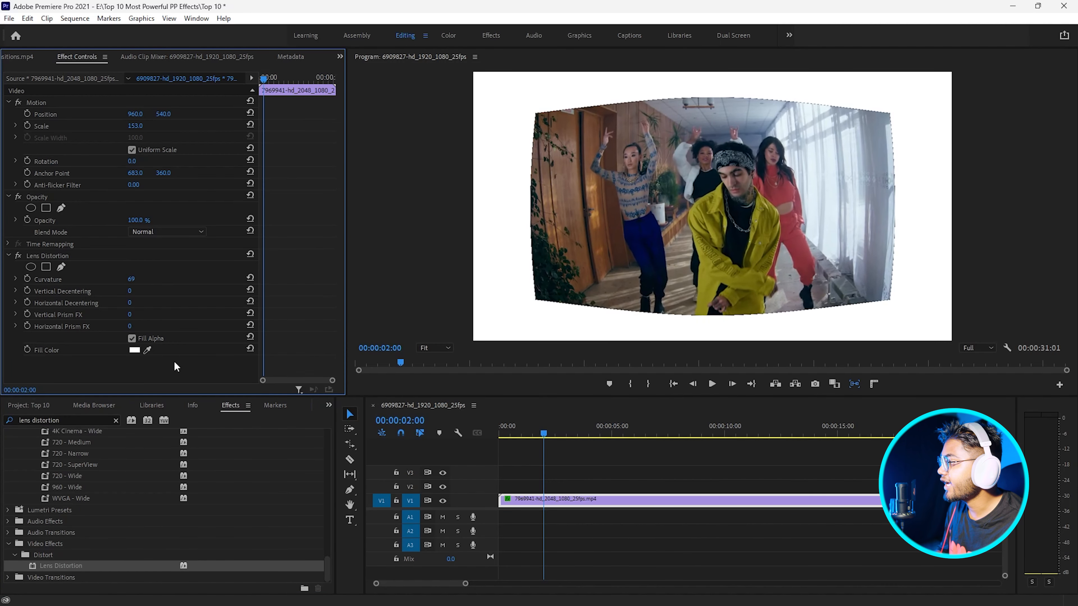
# Sample the yellow jacket as the Lens Distortion fill color, and open the color picker without keeping any change
pyautogui.click(147, 350)
pyautogui.click(739, 234)
pyautogui.click(135, 349)
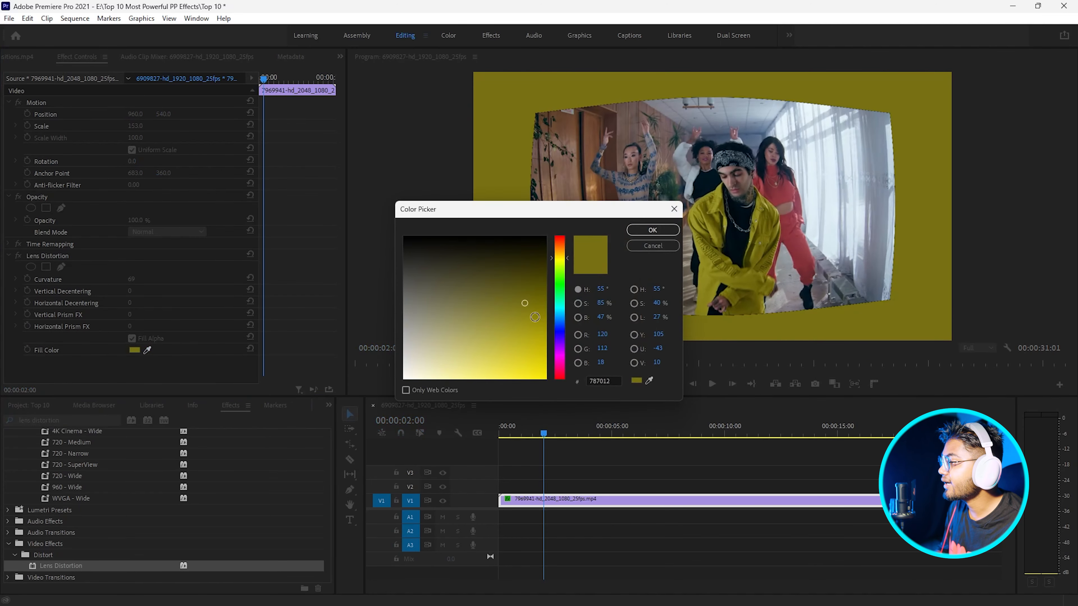
pyautogui.click(652, 246)
# Try Lens Distortion with Curvature -52, Decentering -17 and 11, and Prism FX 23 and -11, and delete the effect
pyautogui.moveTo(132, 279); pyautogui.dragTo(124, 326)
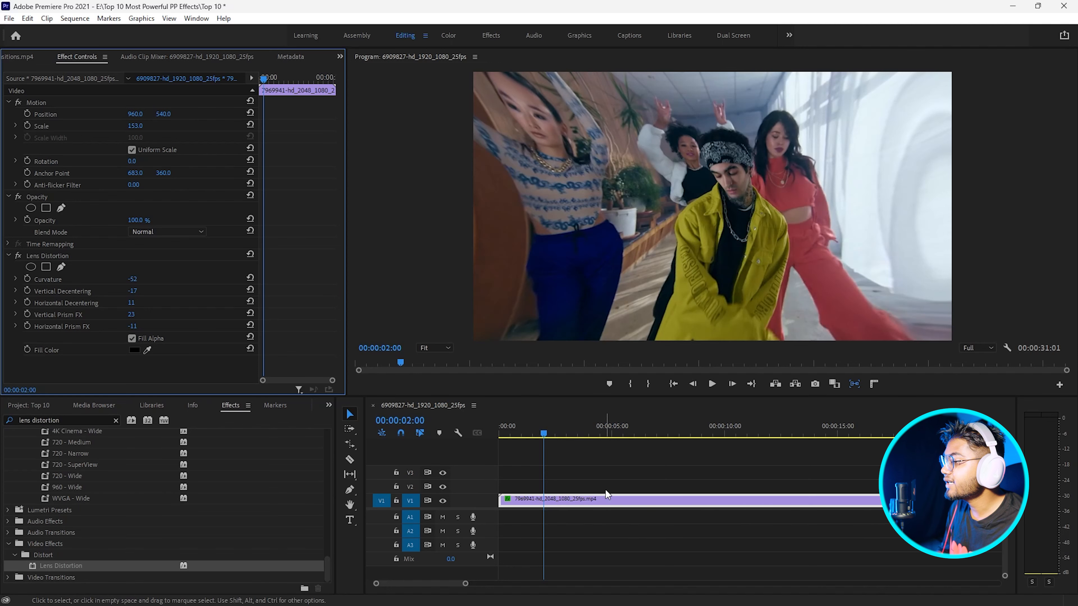
pyautogui.click(82, 256)
pyautogui.press('Delete')
# Cut the V1 clip at 00:00:05:02, remove the remainder and place the 7969938-hd_2048_1080 video directly after it
pyautogui.press('c')
pyautogui.click(603, 506)
pyautogui.press('v')
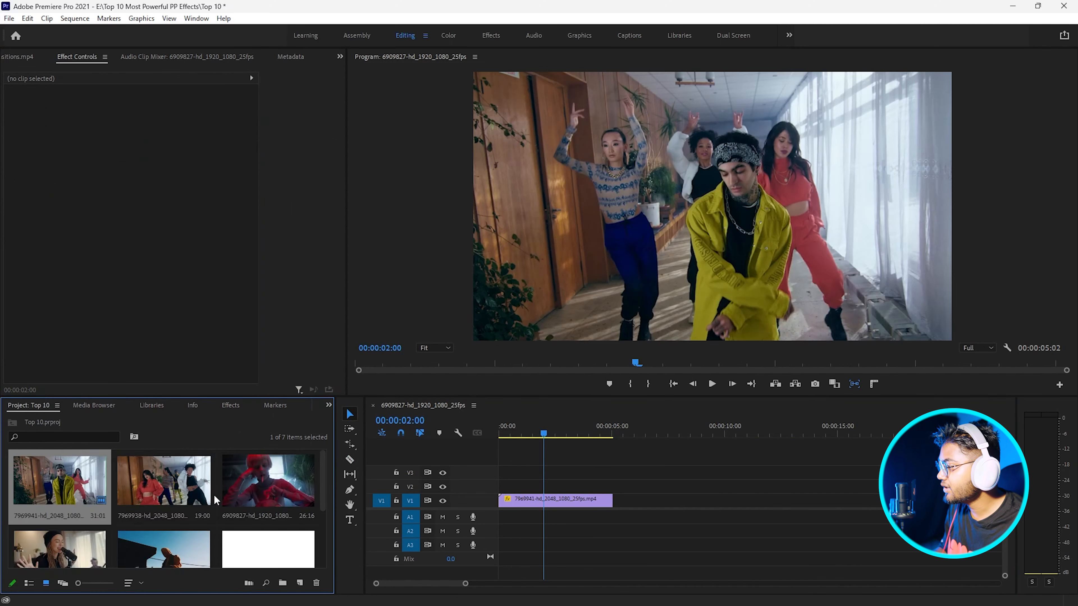
pyautogui.doubleClick(215, 501)
pyautogui.moveTo(160, 347); pyautogui.dragTo(616, 500)
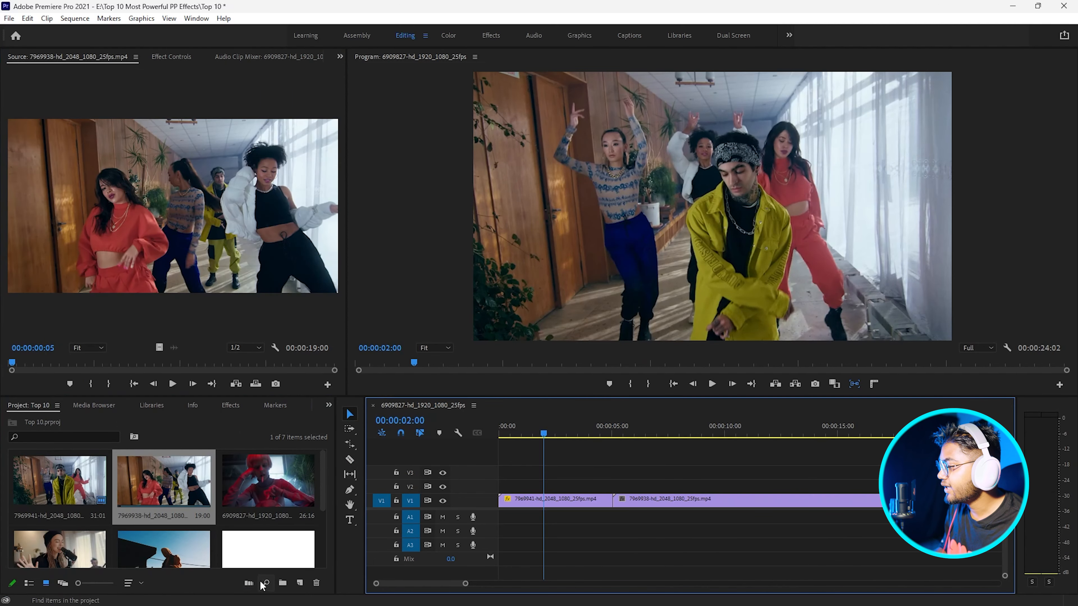
# Create an adjustment layer and place it on V2 over the cut, trimmed to span about 00:00:03:13 to 00:00:06:16
pyautogui.click(299, 583)
pyautogui.click(324, 496)
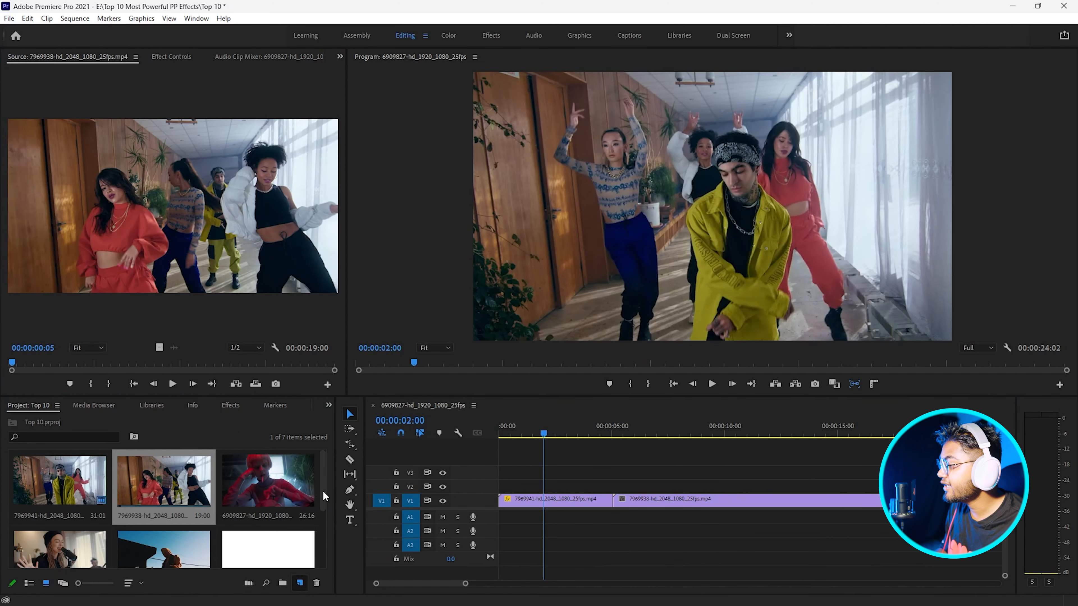
pyautogui.click(569, 347)
pyautogui.moveTo(188, 529); pyautogui.dragTo(564, 487)
pyautogui.moveTo(673, 486); pyautogui.dragTo(609, 489)
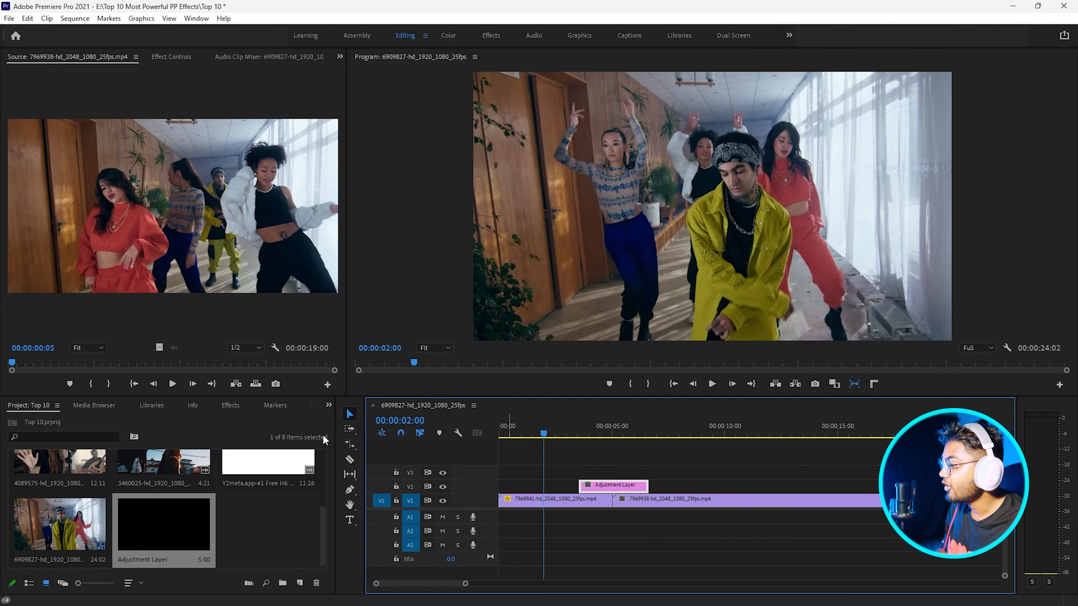
# Apply Lens Distortion to the adjustment layer and set a Curvature keyframe of 0 at its start, 00:00:03:13
pyautogui.click(232, 406)
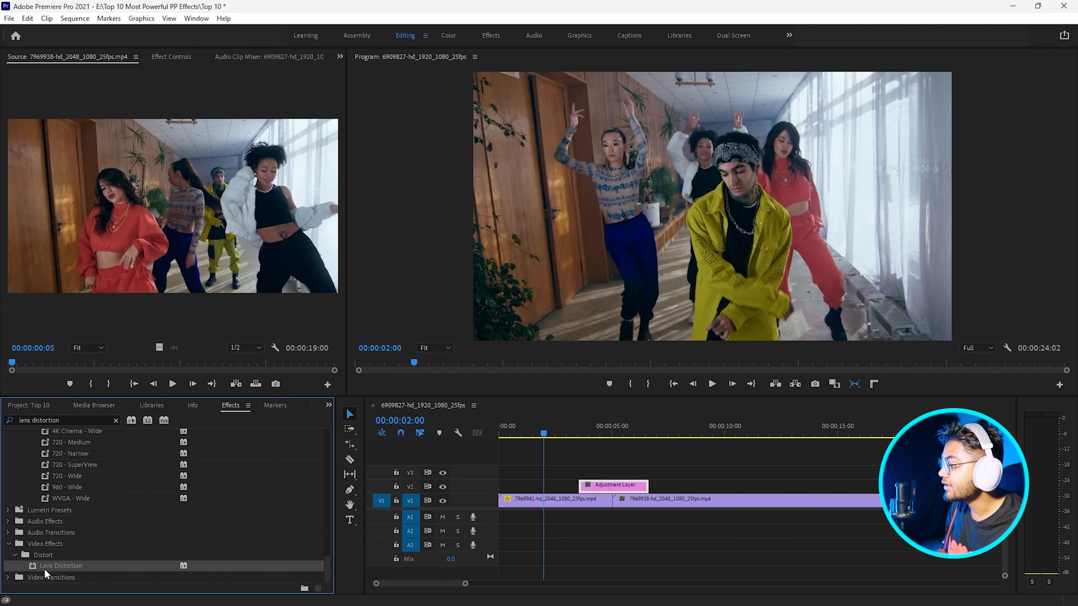
pyautogui.moveTo(123, 576); pyautogui.dragTo(610, 487)
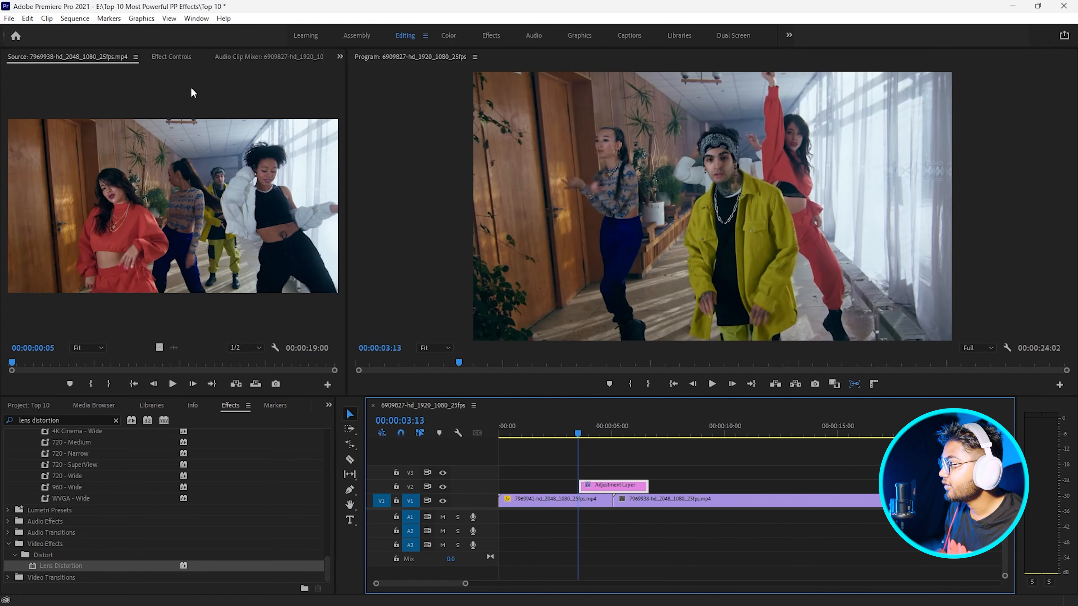
pyautogui.click(189, 59)
pyautogui.click(27, 278)
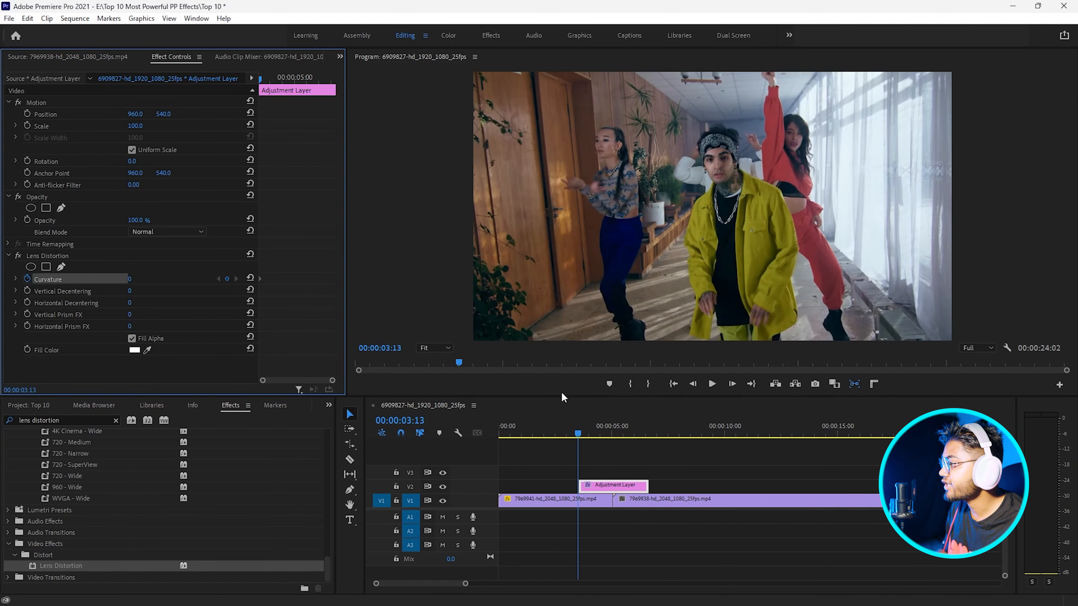
# Keyframe Curvature at -100 on the cut at 00:00:05:02 and at 0 at the layer's end, 00:00:06:16
pyautogui.click(614, 428)
pyautogui.moveTo(130, 279); pyautogui.dragTo(76, 279)
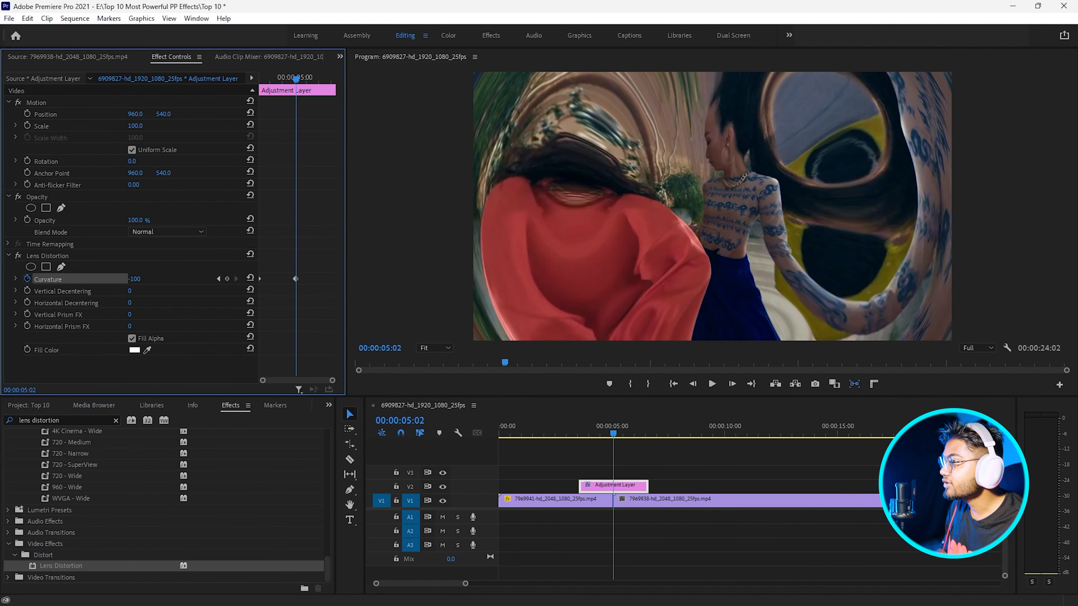
pyautogui.moveTo(645, 441); pyautogui.dragTo(649, 442)
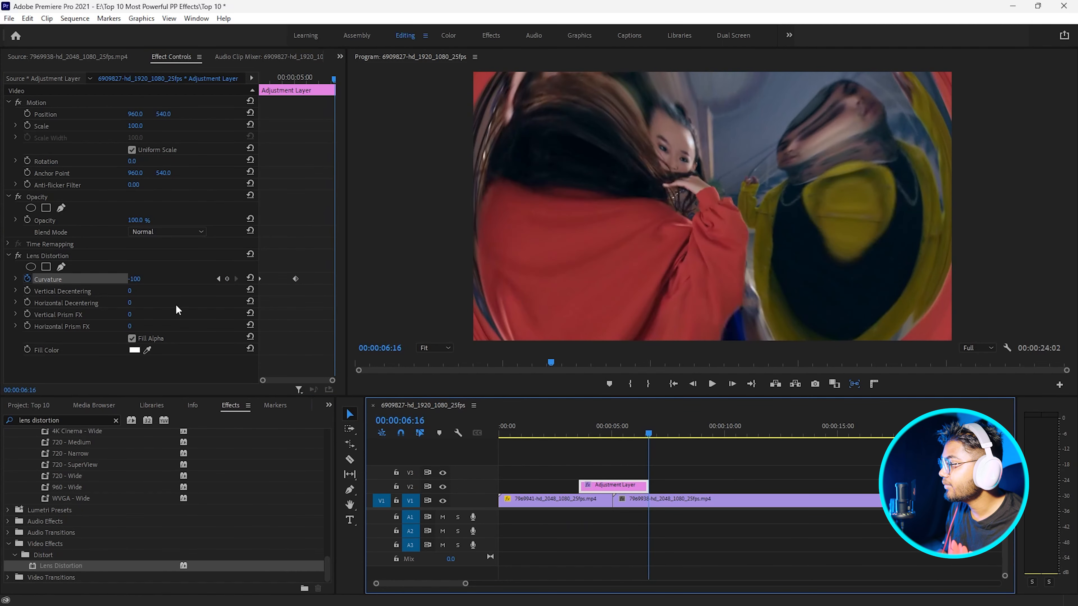
pyautogui.click(154, 283)
pyautogui.click(251, 279)
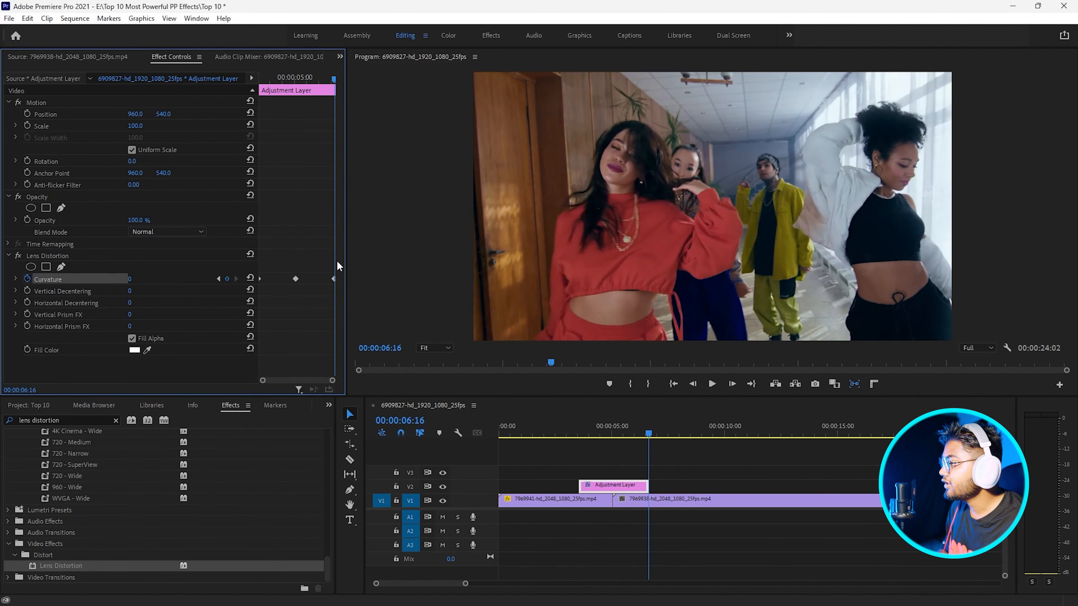
# Ease all three Curvature keyframes and play back the lens distortion transition
pyautogui.click(320, 279)
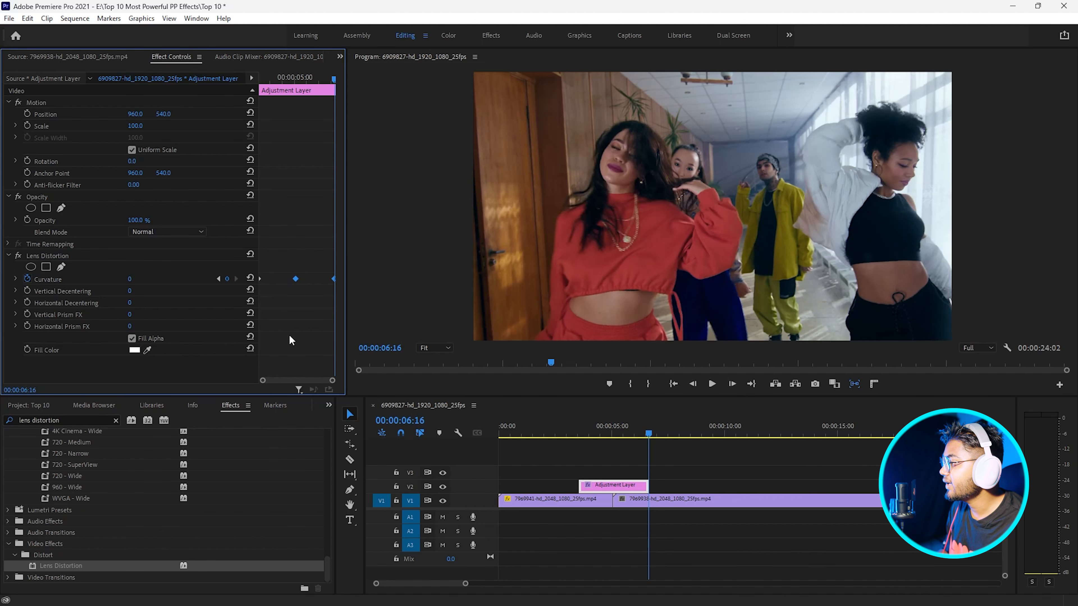
pyautogui.rightClick(299, 278)
pyautogui.click(345, 442)
pyautogui.click(617, 475)
pyautogui.click(560, 439)
pyautogui.press('space')
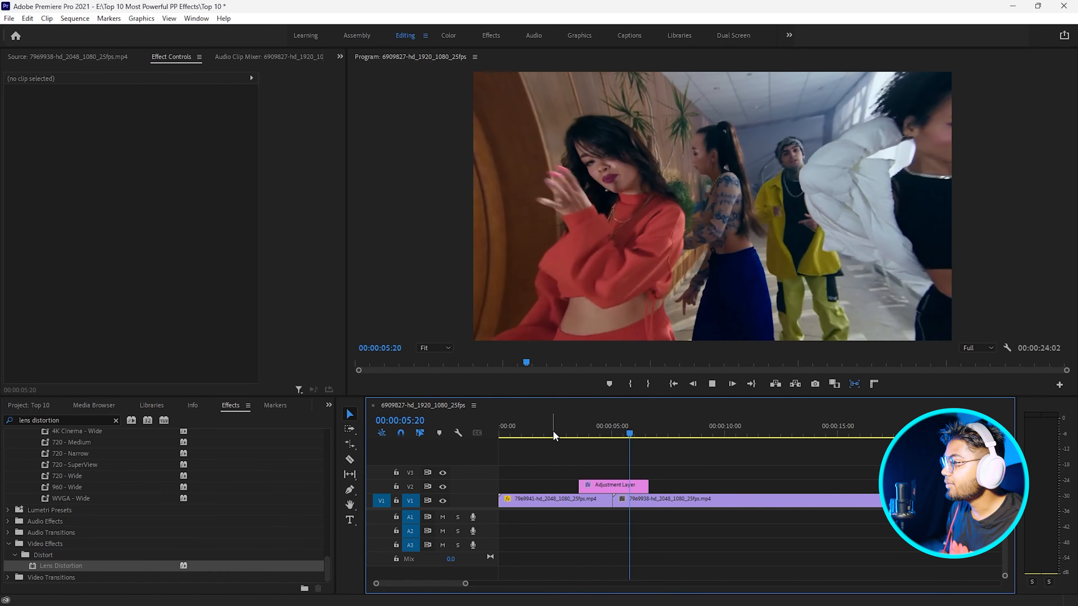
pyautogui.press('space')
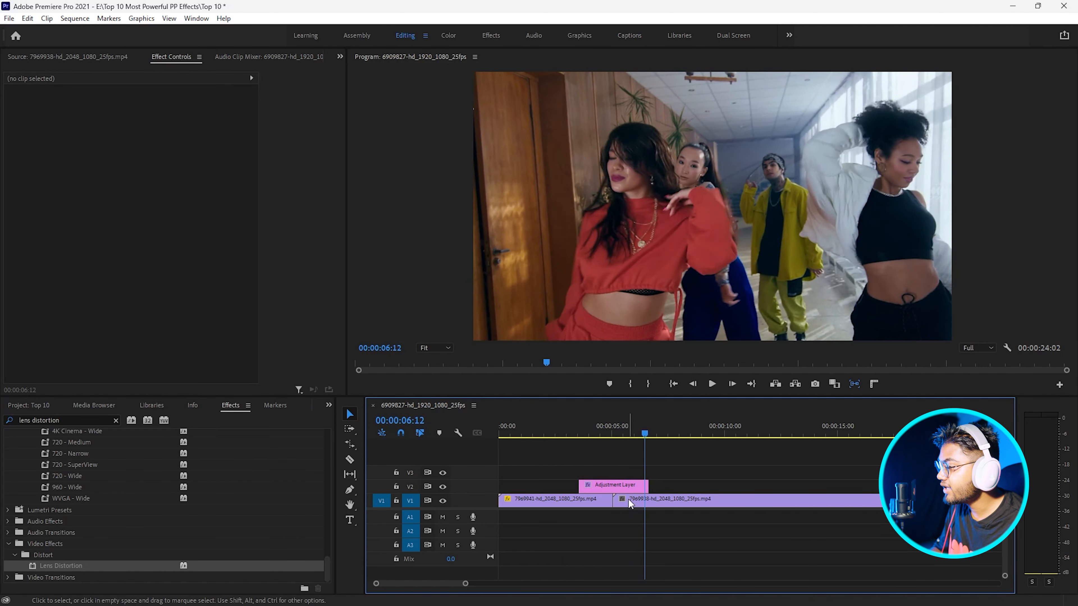
# Move the adjustment layer's first and last Curvature keyframes closer to the middle one at the cut
pyautogui.moveTo(610, 433); pyautogui.dragTo(615, 432)
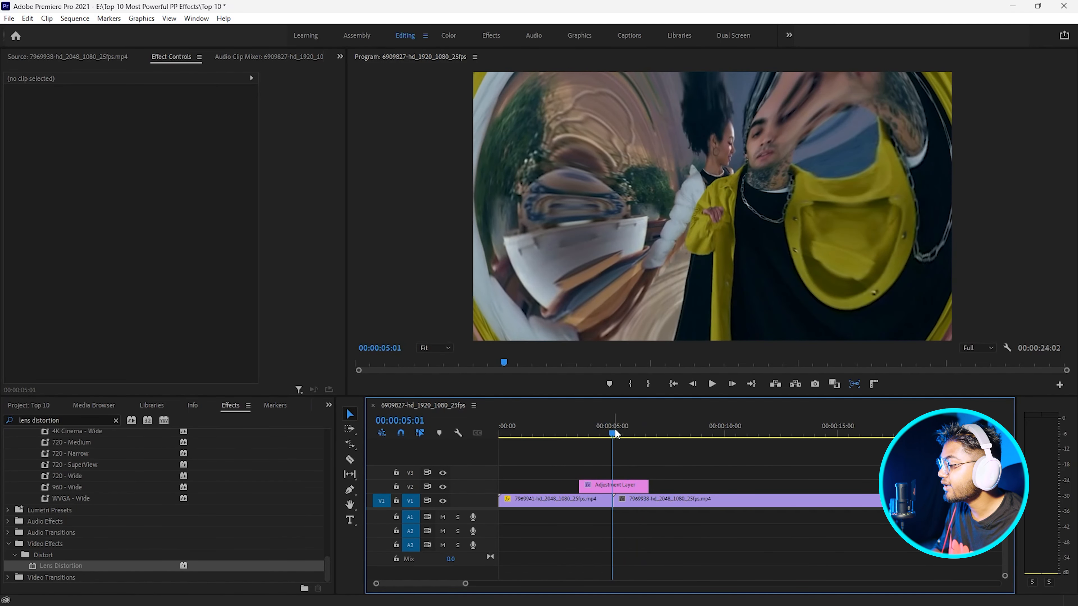
pyautogui.click(616, 485)
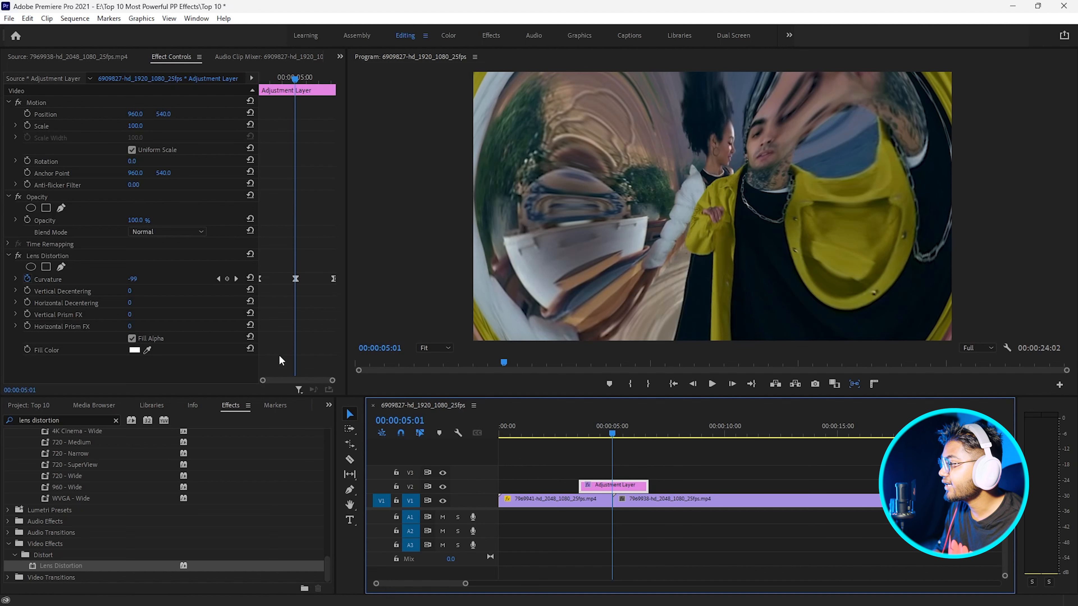
pyautogui.click(324, 279)
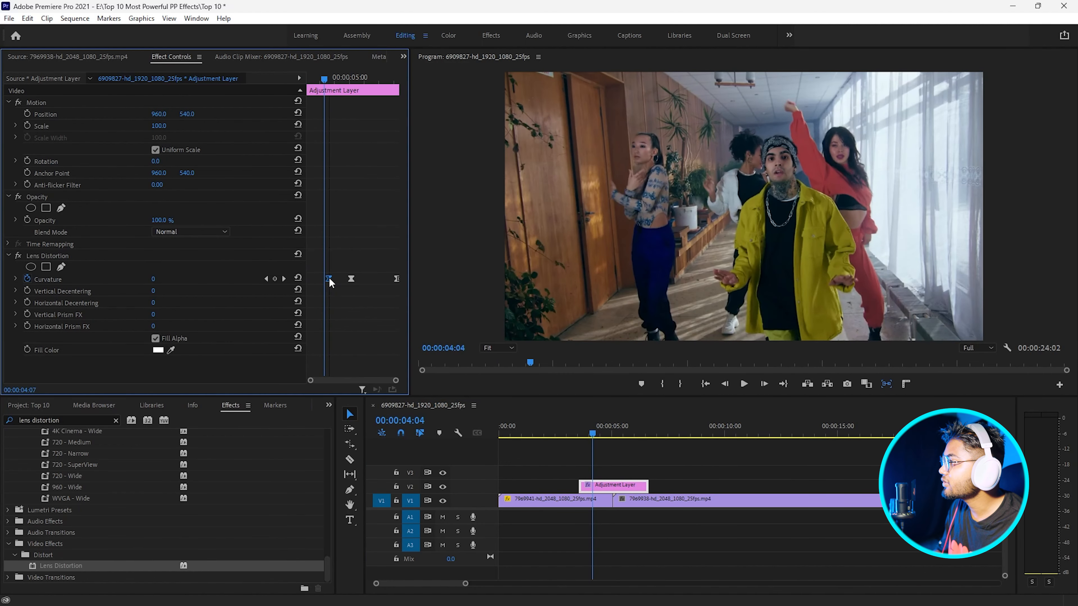
pyautogui.click(569, 437)
pyautogui.press('space')
pyautogui.moveTo(559, 435); pyautogui.dragTo(616, 430)
pyautogui.click(400, 380)
pyautogui.scroll(5, 350, 285)
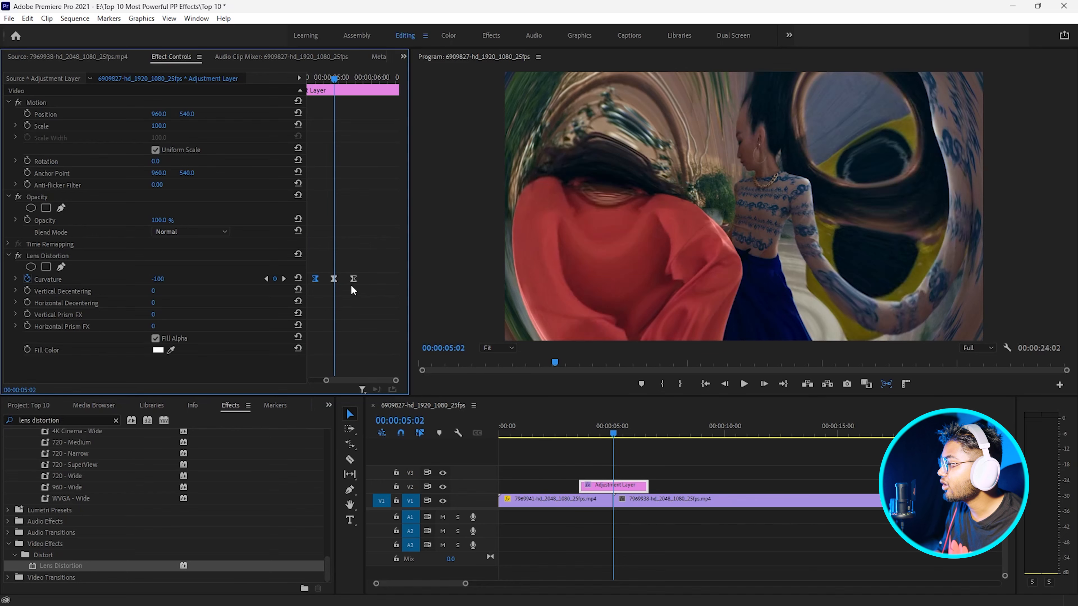
# Pull the outer Curvature keyframes in even tighter around the cut and play back the faster transition
pyautogui.click(589, 432)
pyautogui.moveTo(599, 432)
pyautogui.mouseDown()
pyautogui.moveTo(631, 433)
pyautogui.moveTo(604, 431)
pyautogui.mouseUp()
pyautogui.click(593, 431)
pyautogui.press('space')
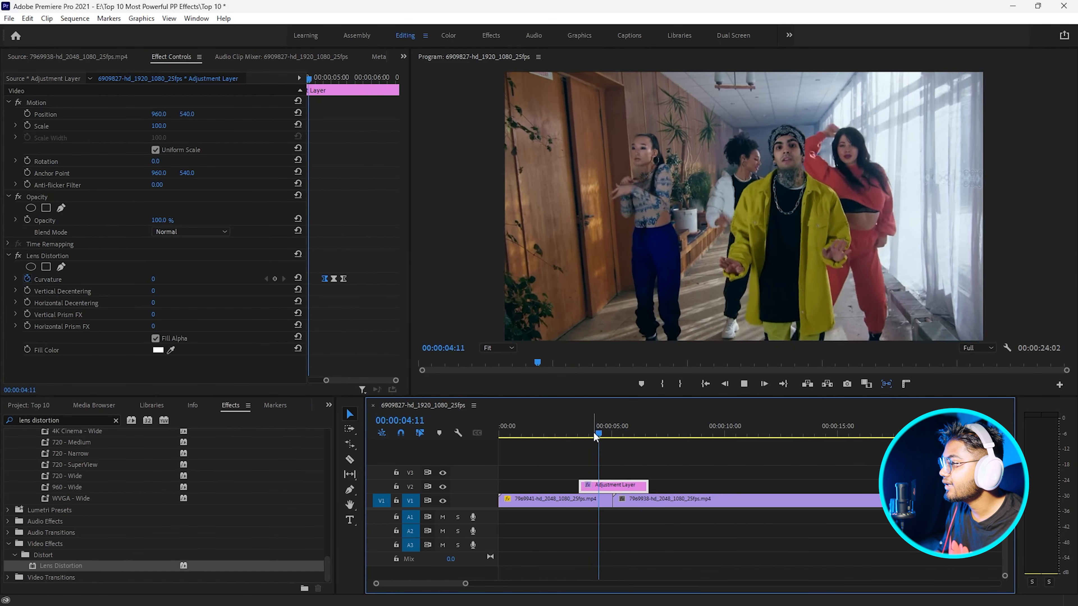
pyautogui.click(600, 432)
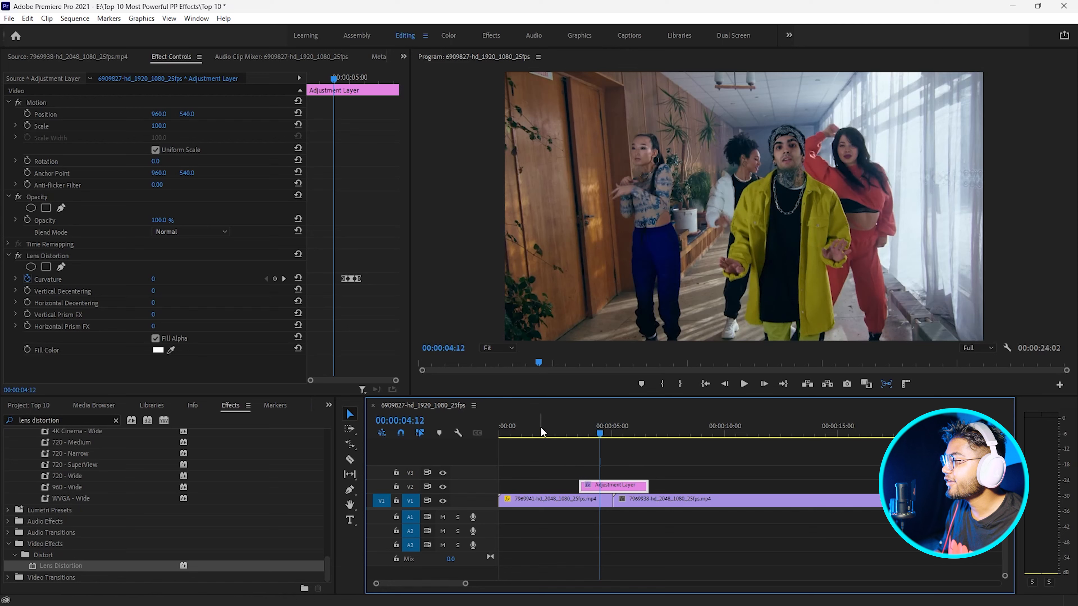
# Apply Directional Blur to the adjustment layer and start Blur Length keyframing at 0 at 00:00:04:21, the first Curvature keyframe
pyautogui.click(108, 420)
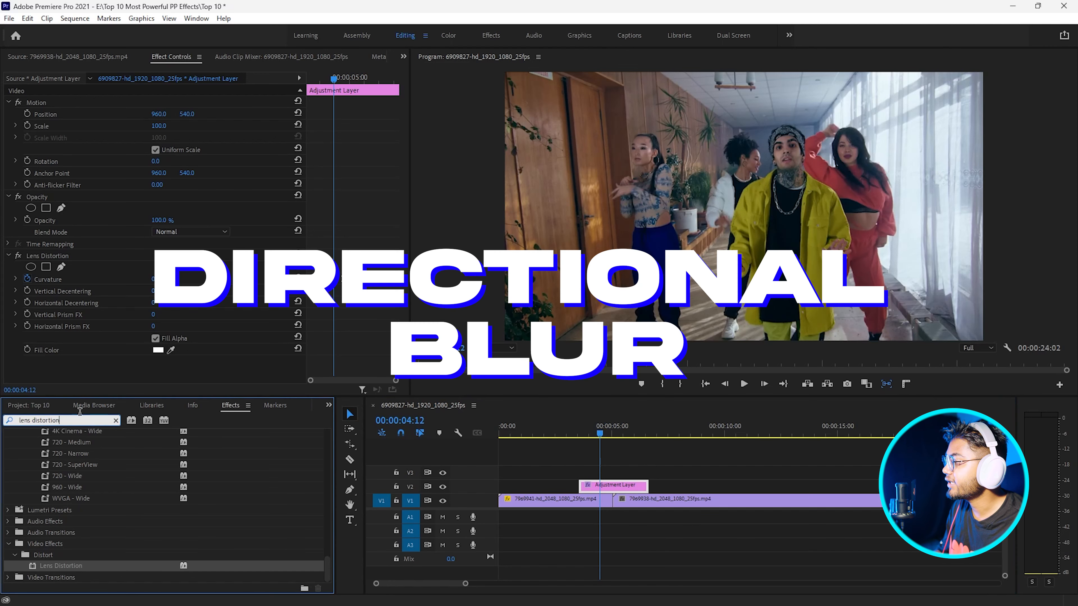
pyautogui.write('dire')
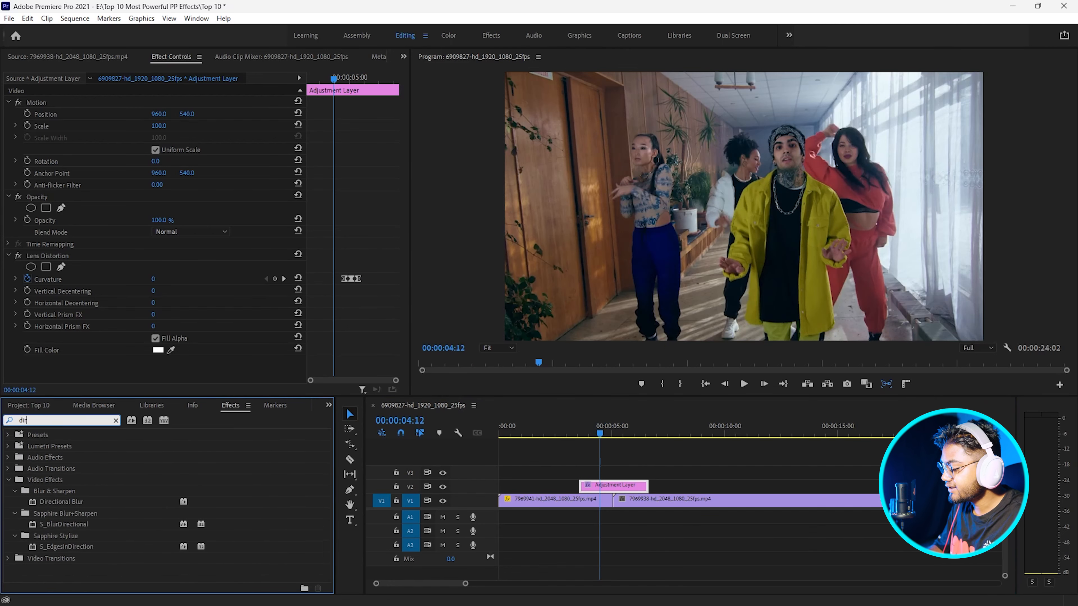
pyautogui.moveTo(62, 502); pyautogui.dragTo(624, 487)
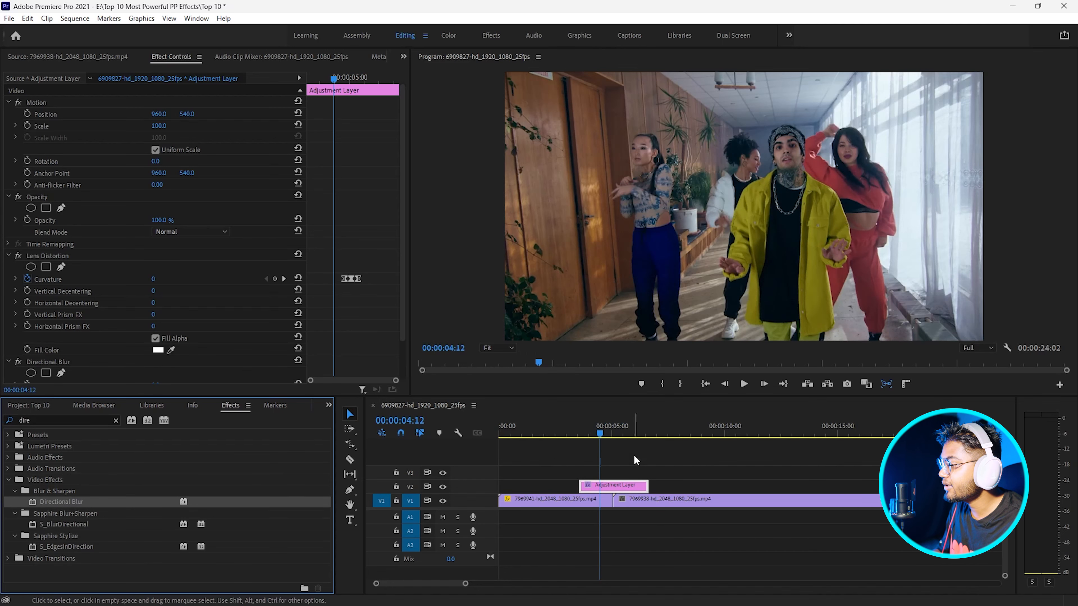
pyautogui.click(608, 431)
pyautogui.scroll(-1, 184, 297)
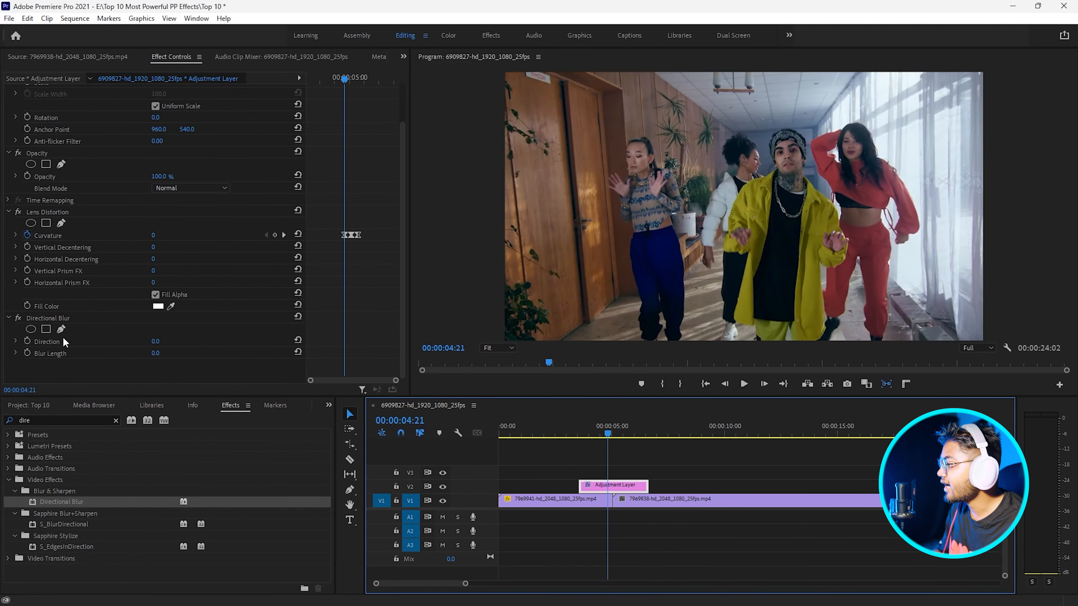
pyautogui.click(28, 353)
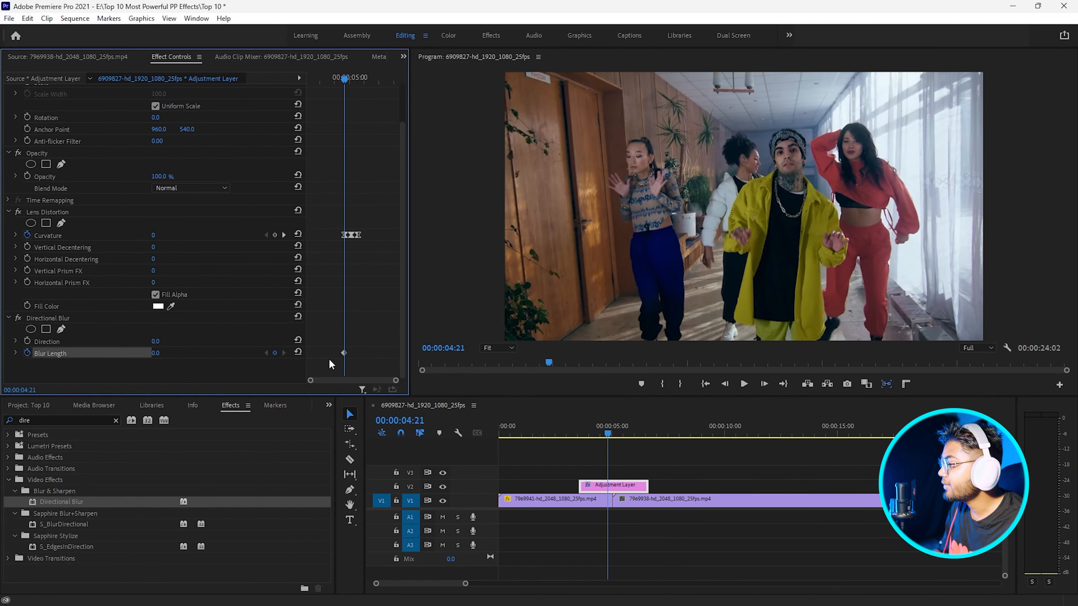
# Keyframe Blur Length at 50 on the cut at 00:00:05:02 and set the blur's Direction to 50°
pyautogui.press('Down')
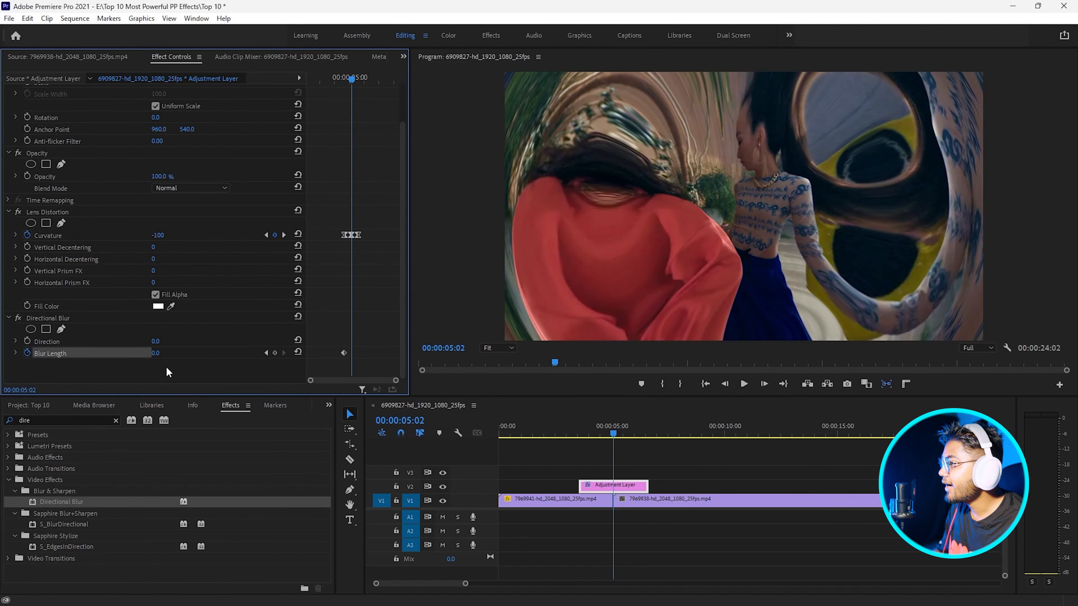
pyautogui.moveTo(155, 353); pyautogui.dragTo(180, 341)
pyautogui.click(158, 353)
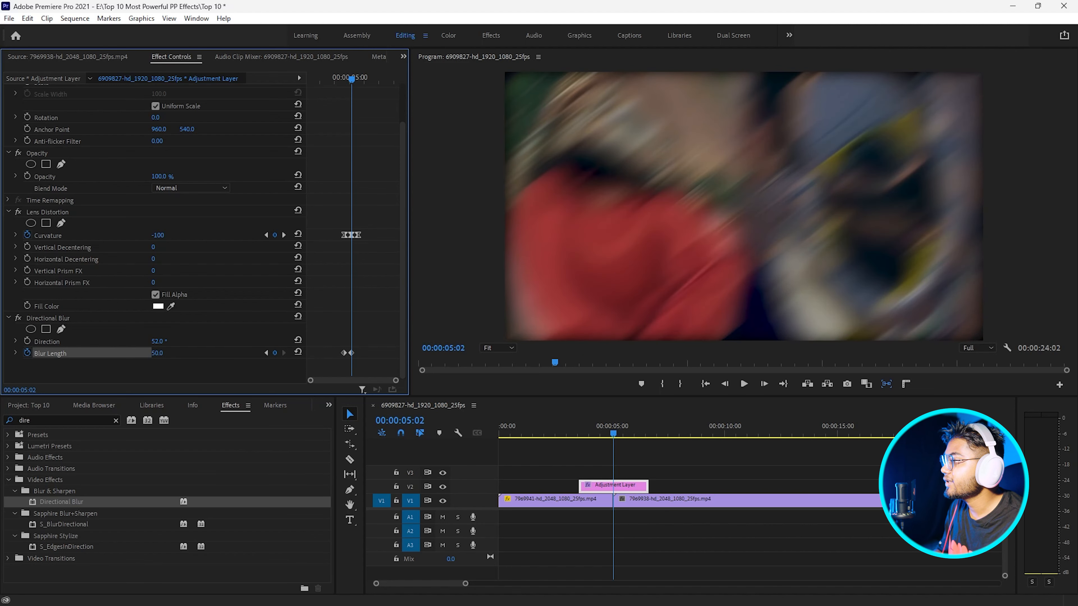
pyautogui.click(167, 337)
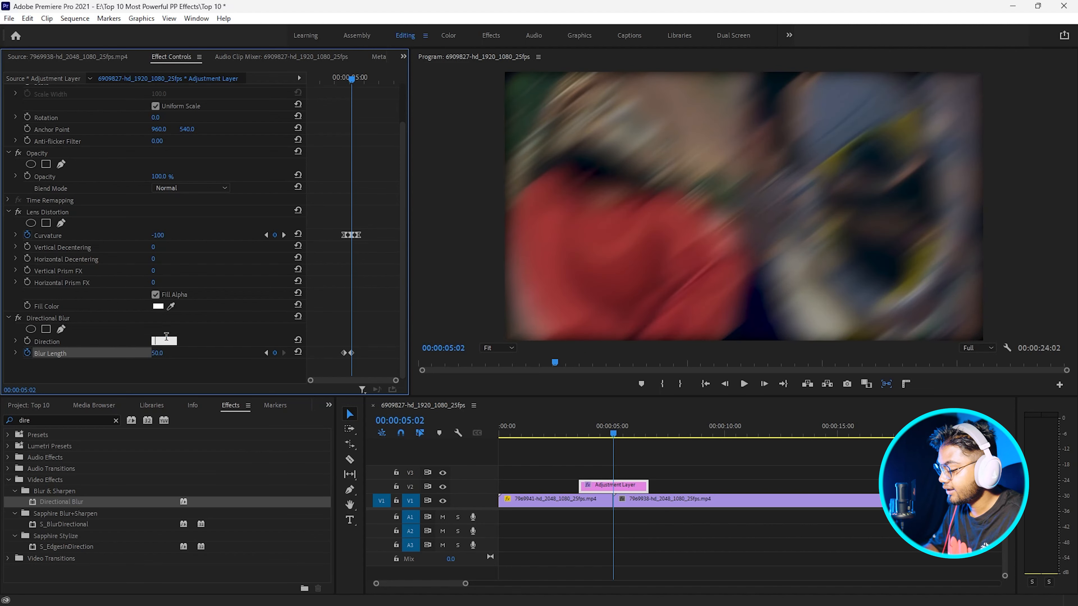
pyautogui.write('50')
pyautogui.press('Return')
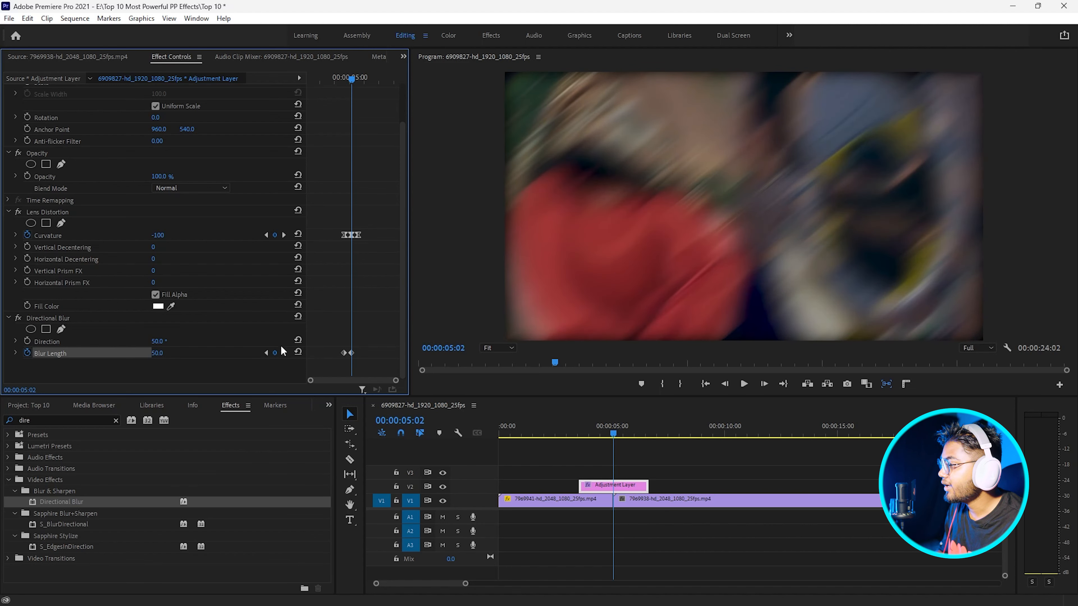
# Keyframe Blur Length at 0 on the last Curvature keyframe, 00:00:05:07
pyautogui.click(283, 235)
pyautogui.click(157, 353)
pyautogui.write('0')
pyautogui.press('Return')
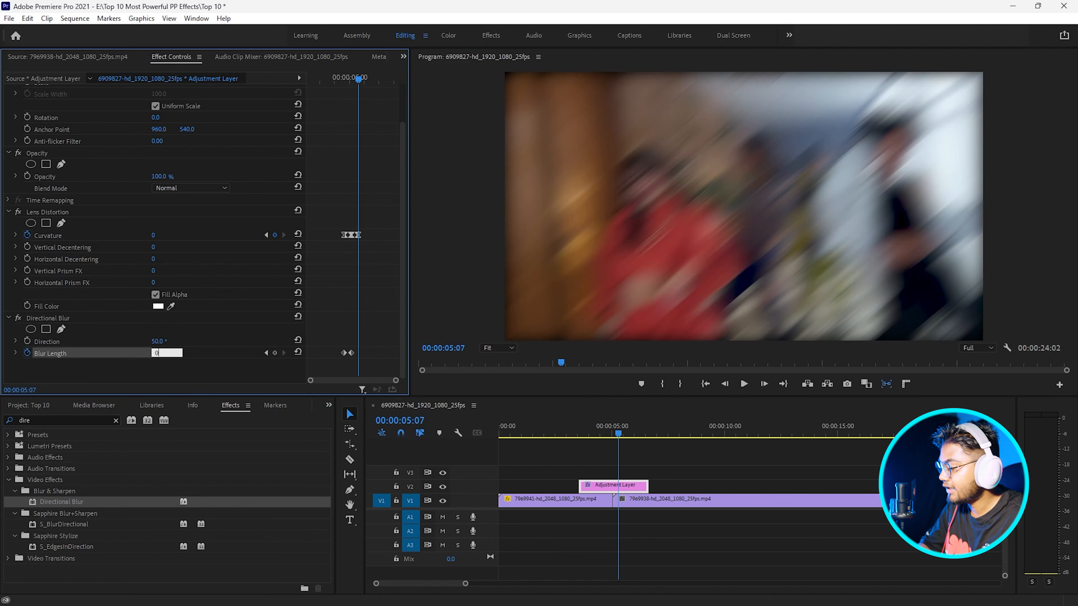
# Set the Directional Blur's Direction to 0 and play back the combined distortion and blur transition
pyautogui.click(165, 341)
pyautogui.write('0')
pyautogui.press('Return')
pyautogui.moveTo(597, 429); pyautogui.dragTo(589, 429)
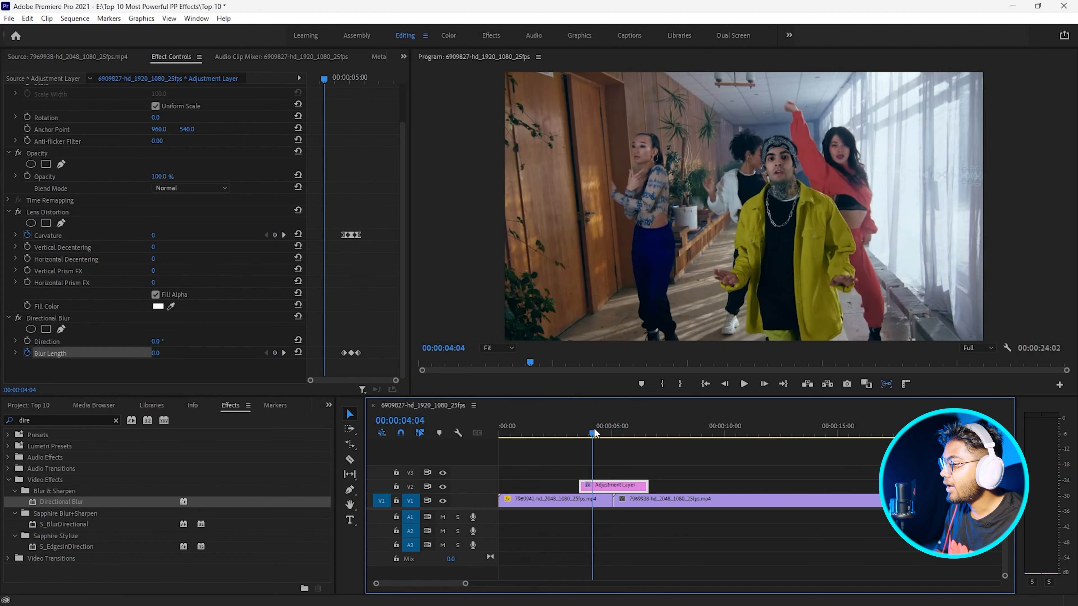
pyautogui.press('space')
pyautogui.click(587, 428)
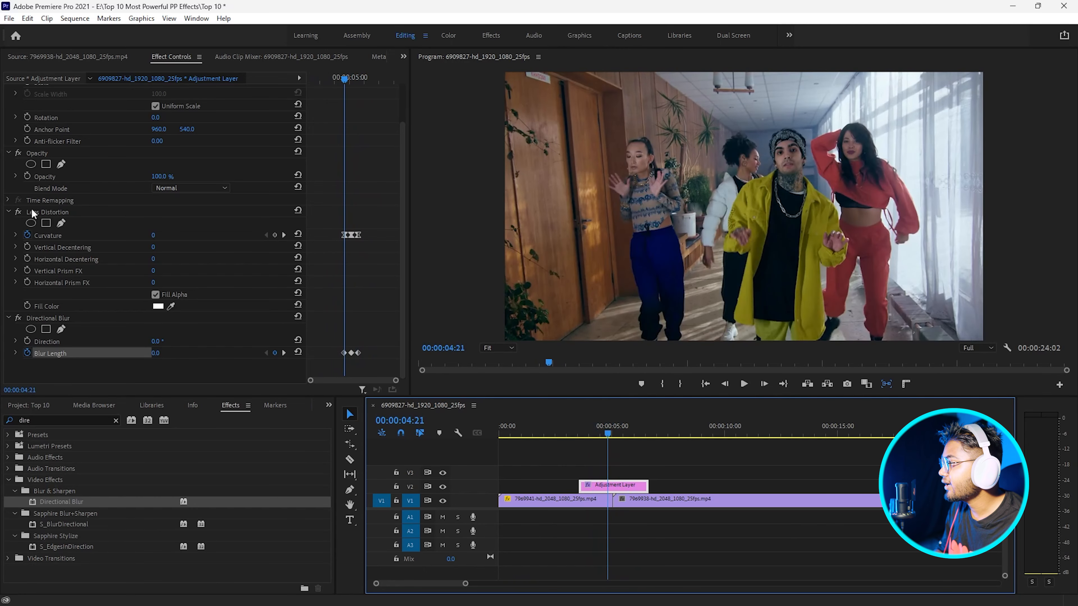
# Remove Lens Distortion from the adjustment layer and play back the transition with only the directional blur
pyautogui.rightClick(80, 217)
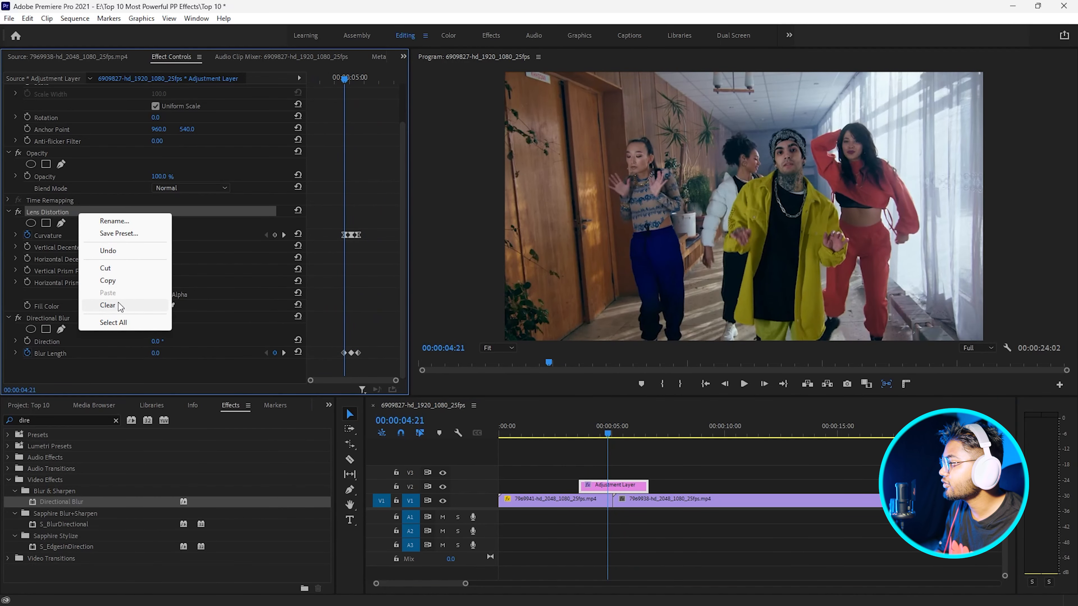
pyautogui.click(107, 306)
pyautogui.press('space')
pyautogui.click(581, 428)
pyautogui.moveTo(582, 419); pyautogui.dragTo(604, 441)
pyautogui.press('space')
pyautogui.click(613, 434)
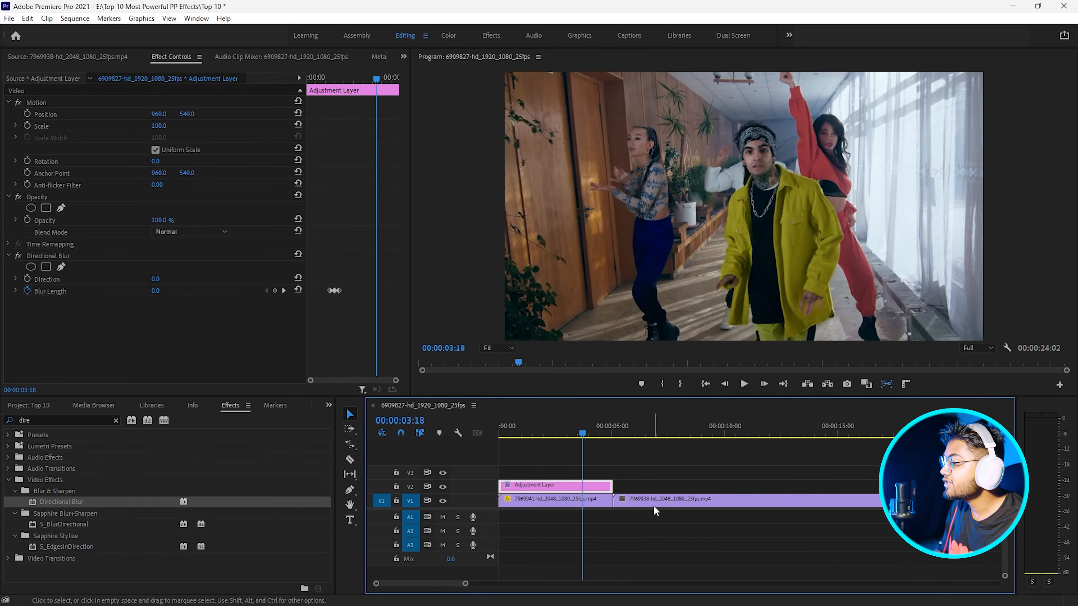
# Delete the second clip, 7969938-hd_2048_1080_25fps.mp4, from the timeline and remove Directional Blur from the adjustment layer
pyautogui.click(654, 506)
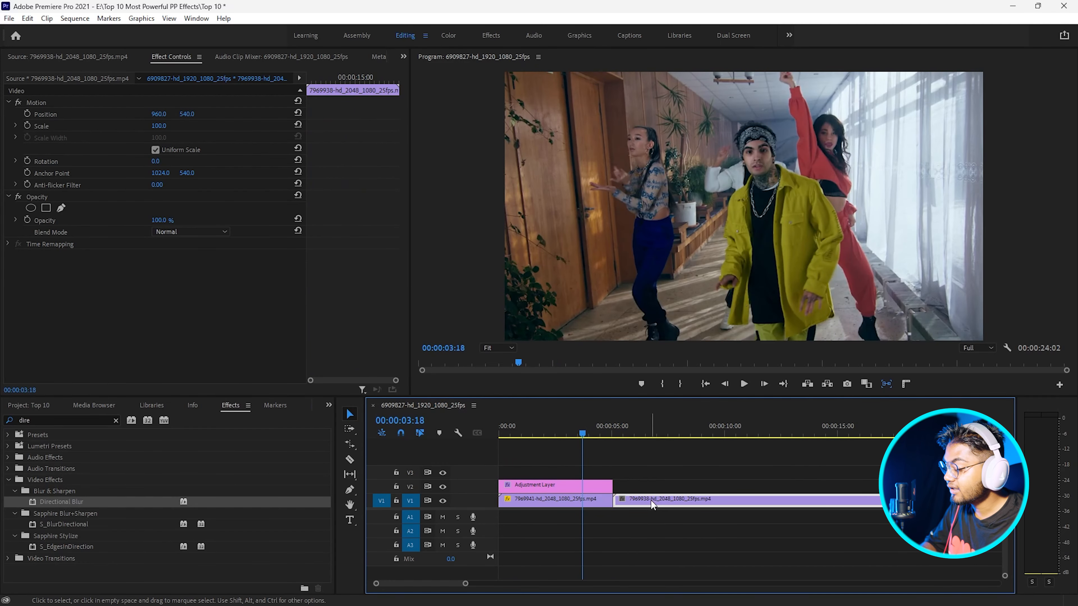
pyautogui.press('Delete')
pyautogui.click(536, 435)
pyautogui.click(528, 486)
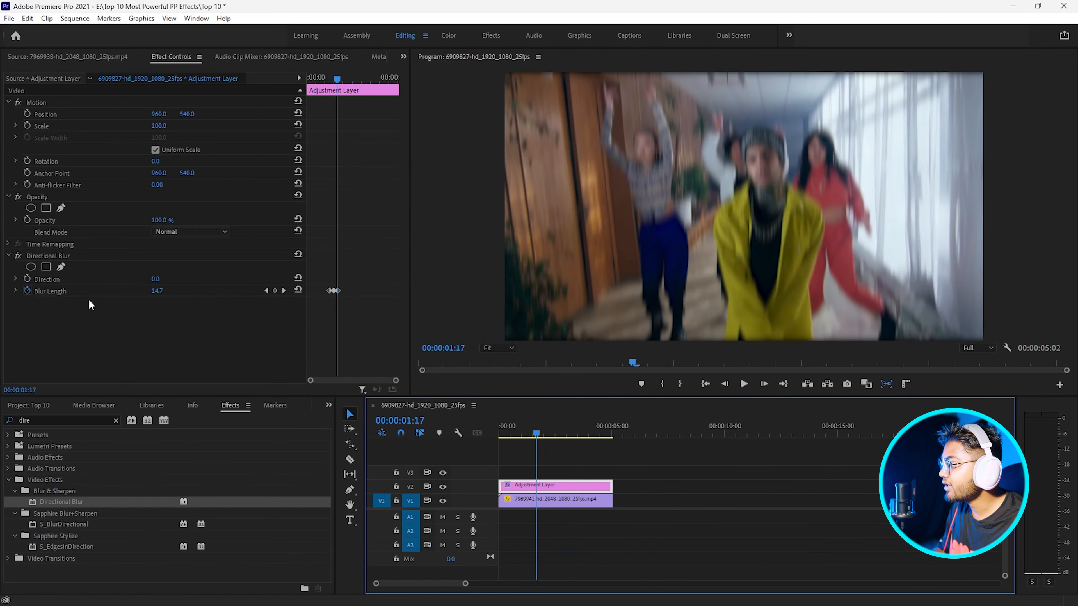
pyautogui.click(89, 255)
pyautogui.press('Delete')
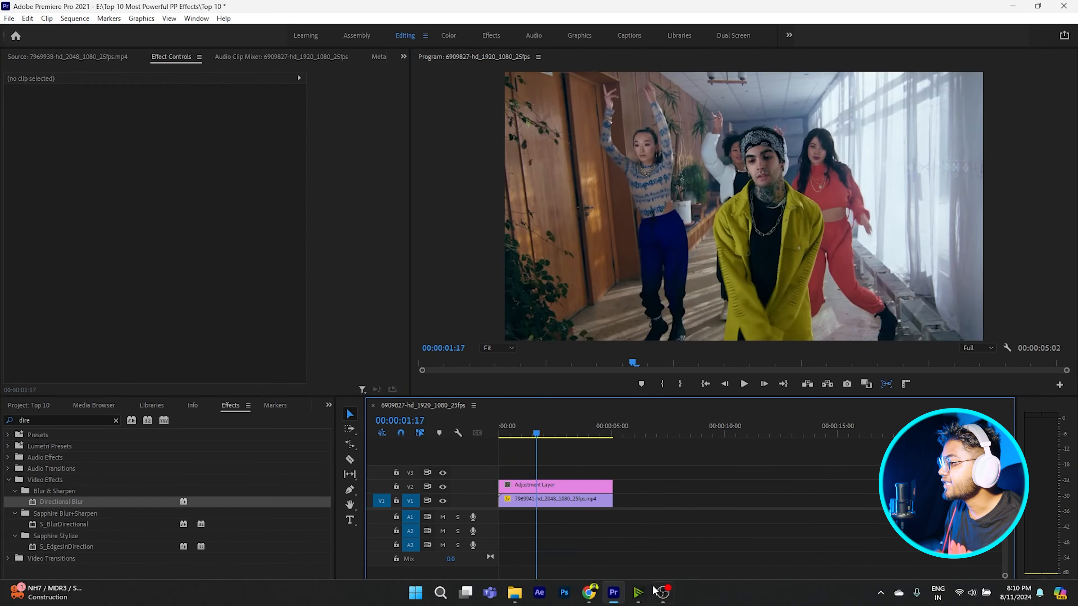
# Switch to Chrome, search YouTube for "camwale bhaiya" and examine the edge blur in "manali mein brownies?" around 4:28 in full screen
pyautogui.click(598, 599)
pyautogui.click(416, 87)
pyautogui.write('ca')
pyautogui.press('BackSpace')
pyautogui.press('BackSpace')
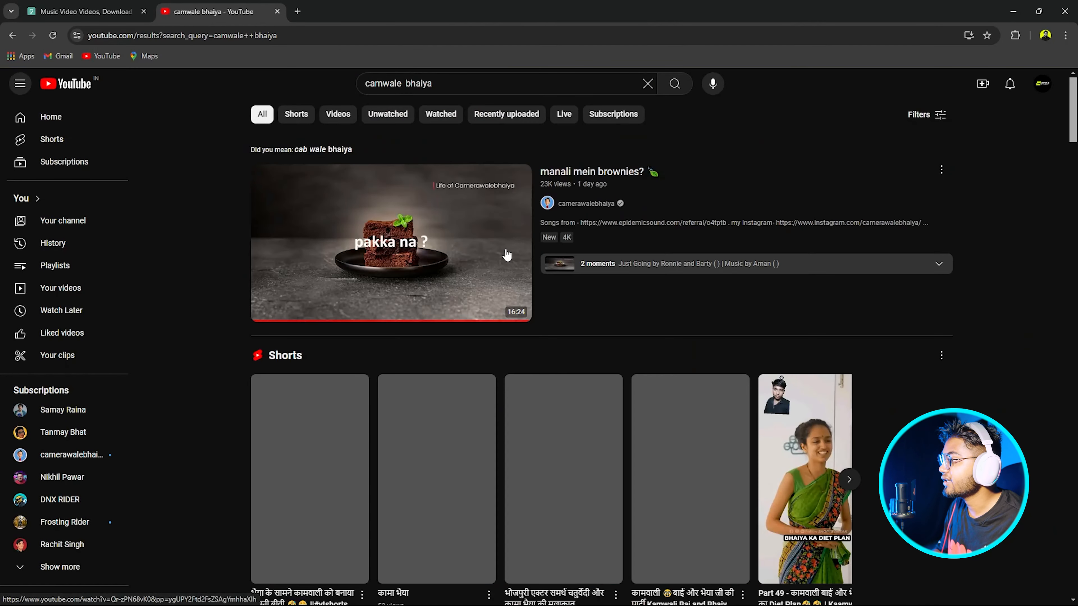
pyautogui.click(422, 241)
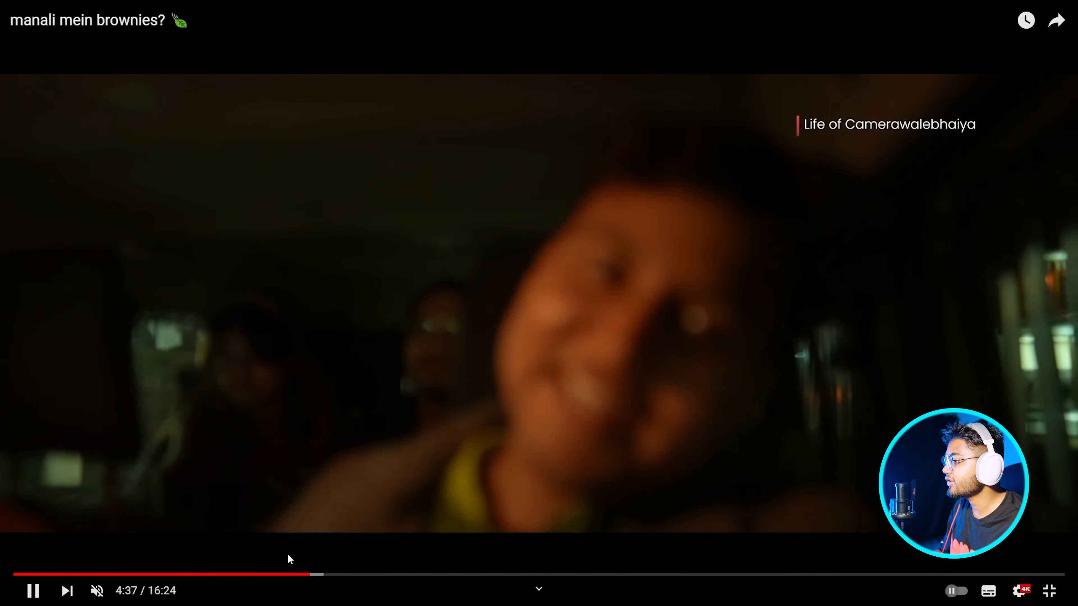
pyautogui.moveTo(297, 574); pyautogui.dragTo(294, 574)
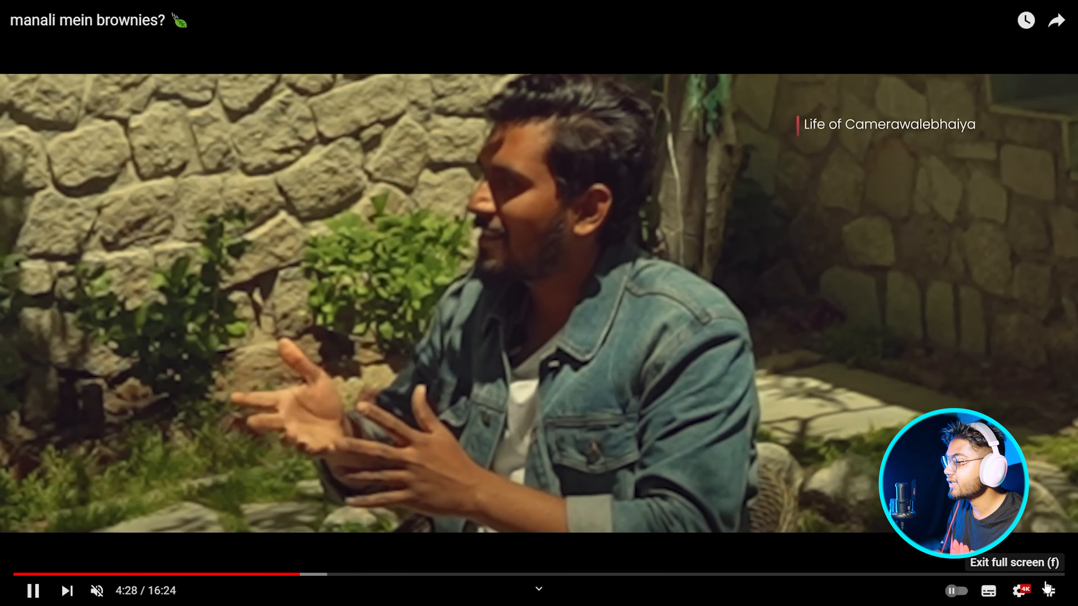
pyautogui.click(1049, 591)
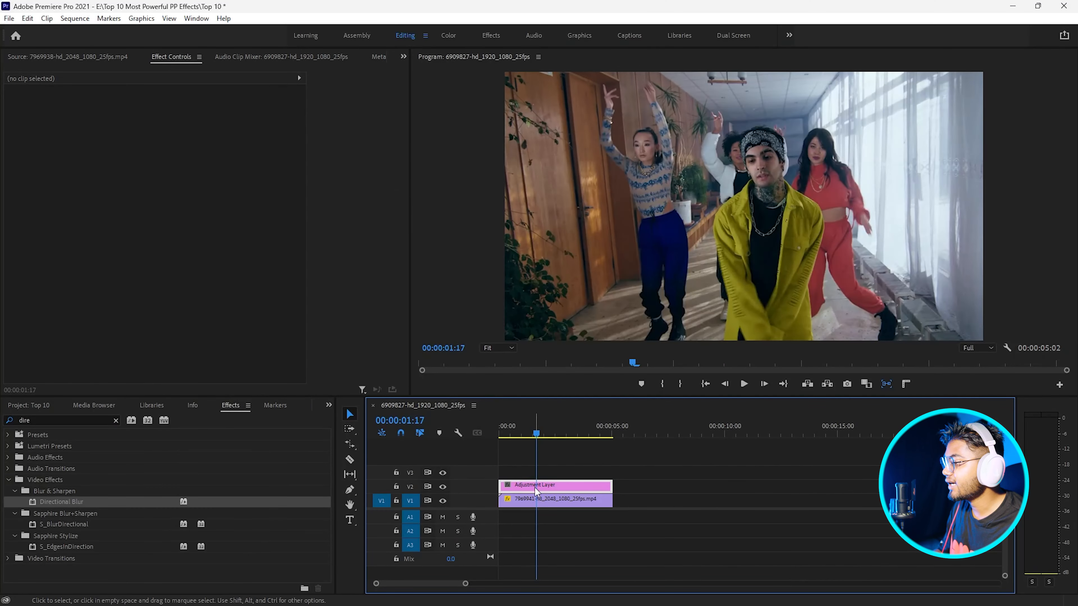
# Apply Directional Blur to the adjustment layer again and add an ellipse mask to it with a Mask Feather of 112
pyautogui.click(535, 488)
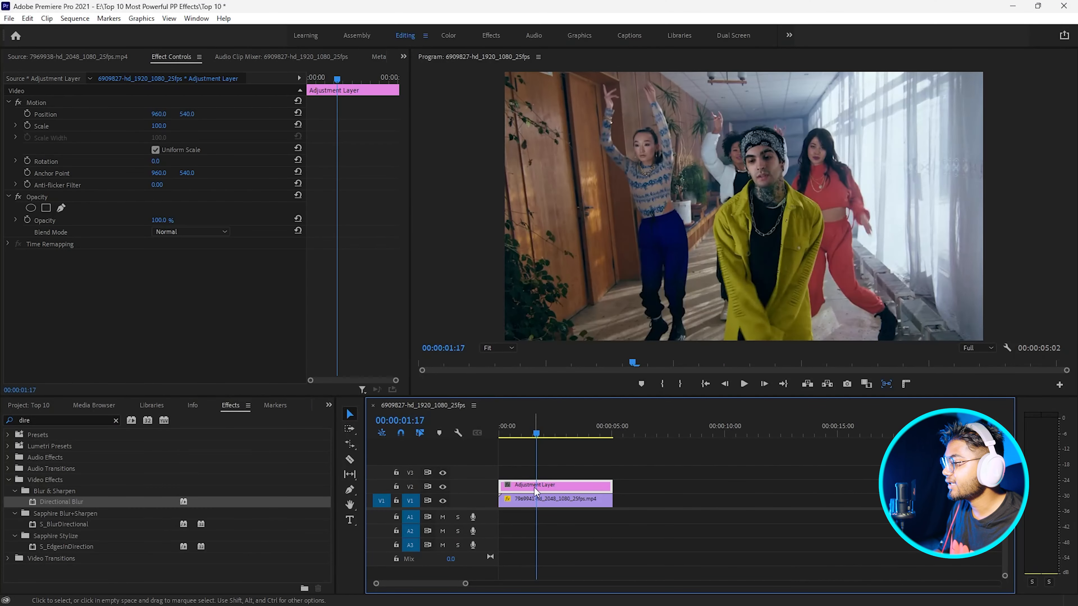
pyautogui.moveTo(61, 501); pyautogui.dragTo(581, 490)
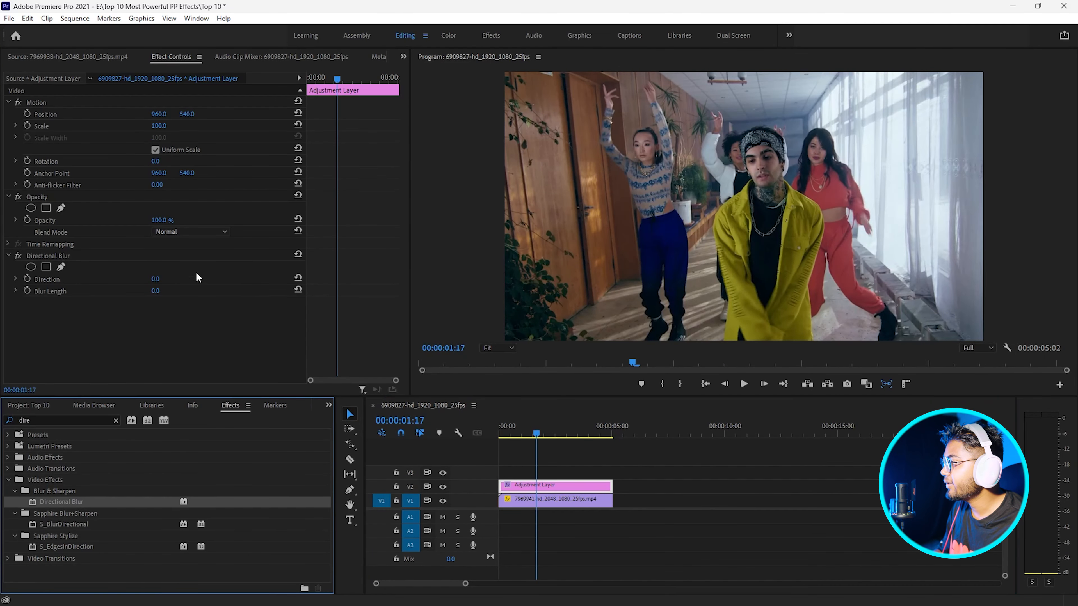
pyautogui.click(31, 267)
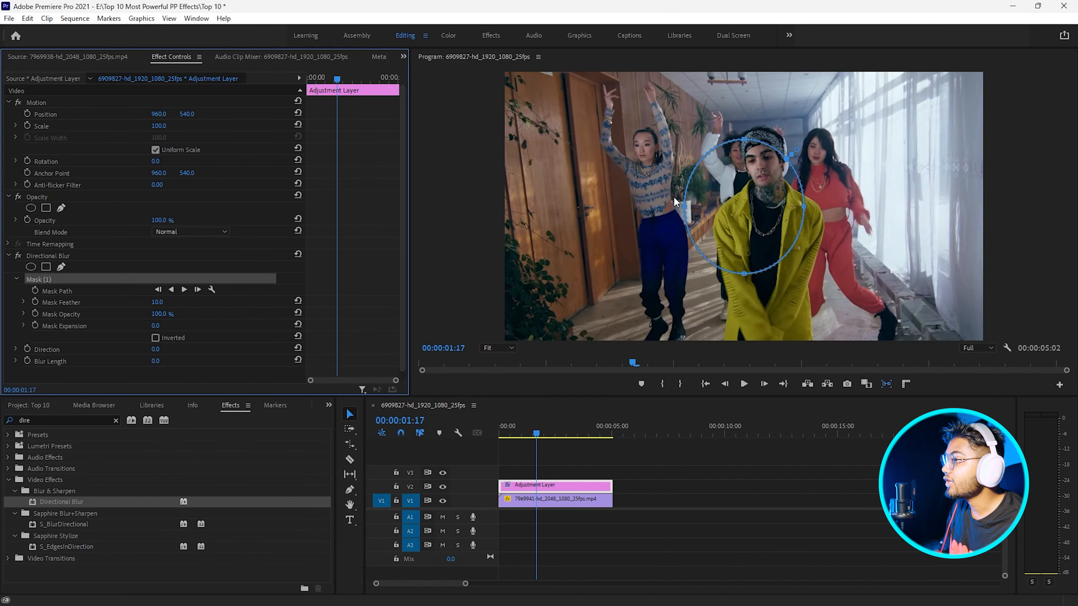
pyautogui.moveTo(159, 305); pyautogui.dragTo(197, 306)
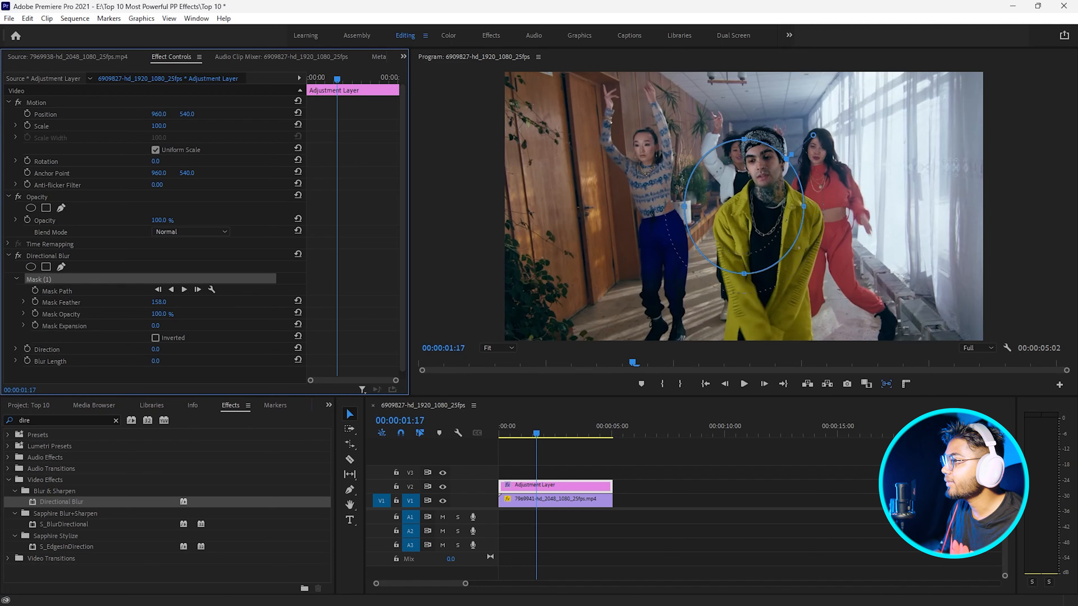
# Stretch the ellipse mask wider and taller and center it over the group of dancers
pyautogui.moveTo(803, 210); pyautogui.dragTo(1020, 207)
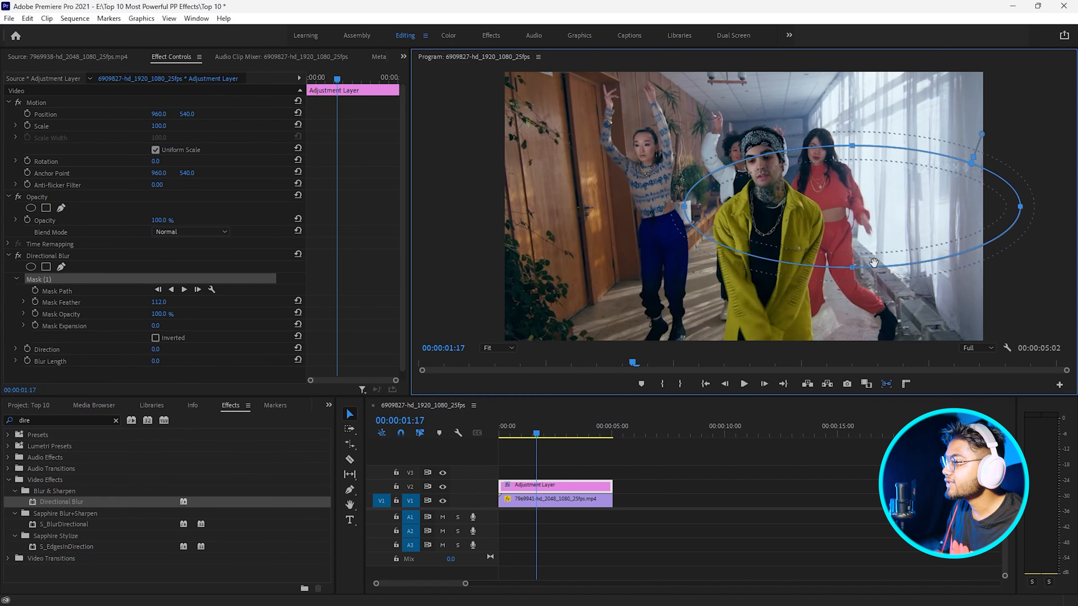
pyautogui.moveTo(856, 267); pyautogui.dragTo(853, 340)
pyautogui.moveTo(866, 245); pyautogui.dragTo(735, 222)
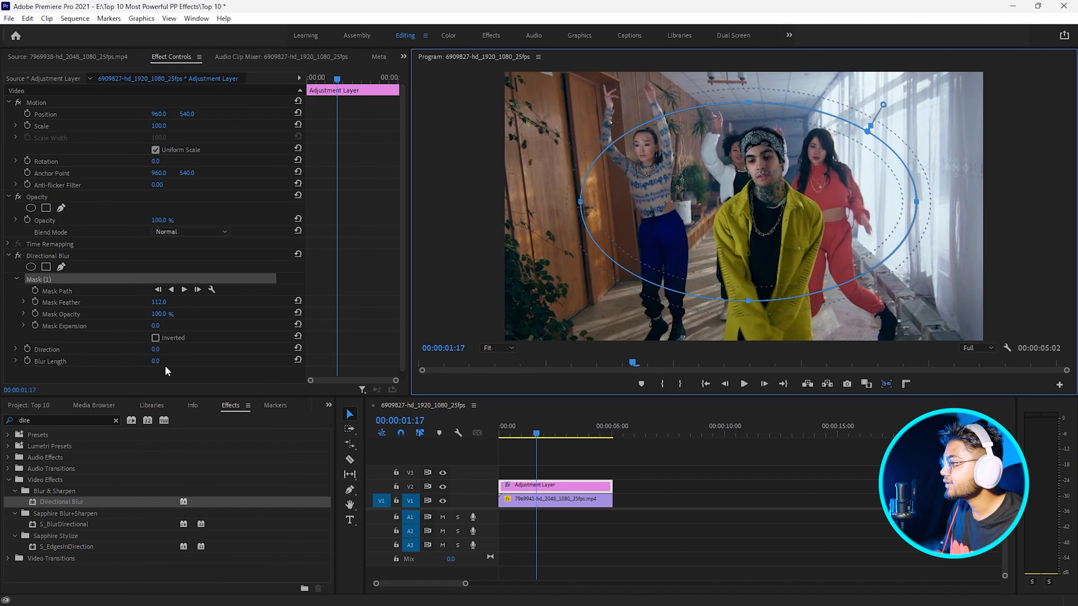
# Invert the Directional Blur mask, and set Blur Length to 30 and Direction to 90°
pyautogui.moveTo(156, 361); pyautogui.dragTo(156, 339)
pyautogui.click(155, 338)
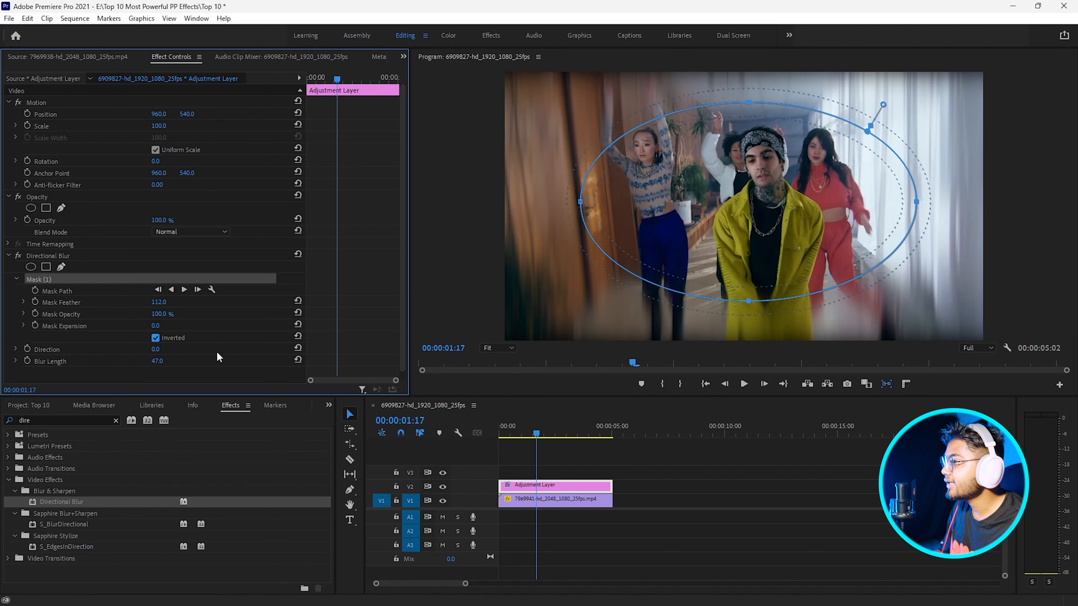
pyautogui.moveTo(157, 361); pyautogui.dragTo(196, 349)
pyautogui.click(168, 347)
pyautogui.write('90')
pyautogui.press('Return')
# Widen the Mask Feather to 387 and play back the blurred-edge look from the start of the sequence
pyautogui.moveTo(883, 104); pyautogui.dragTo(895, 85)
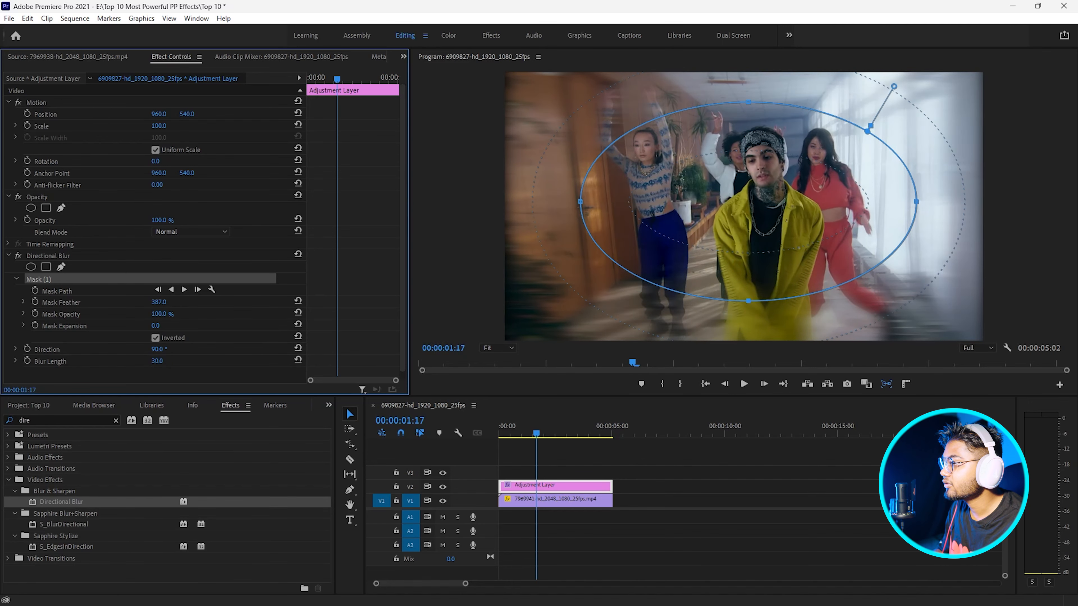
pyautogui.moveTo(537, 433); pyautogui.dragTo(330, 466)
pyautogui.press('space')
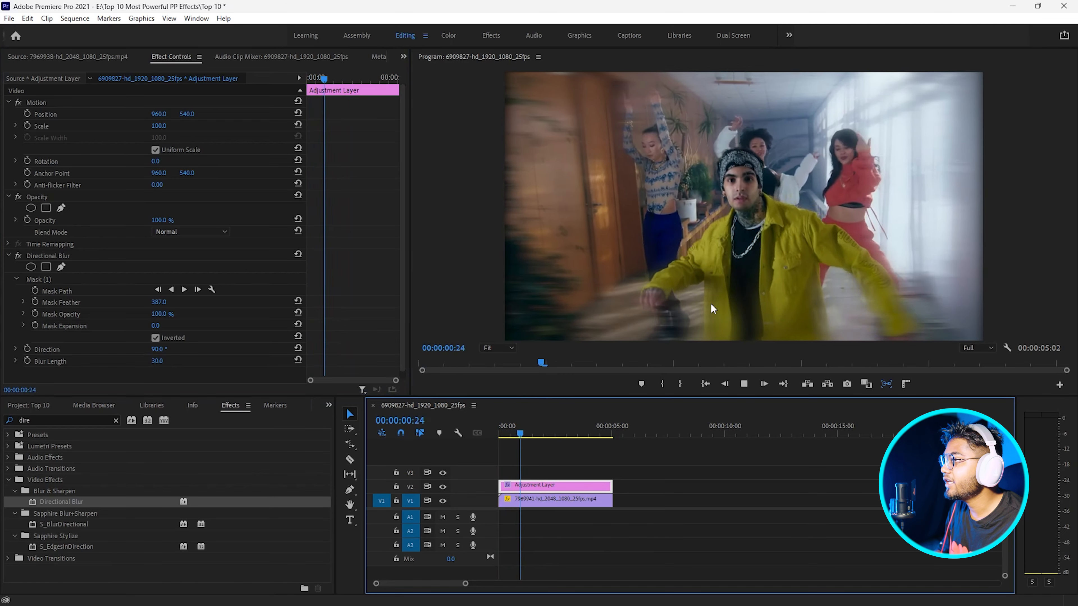
pyautogui.moveTo(527, 431); pyautogui.dragTo(488, 442)
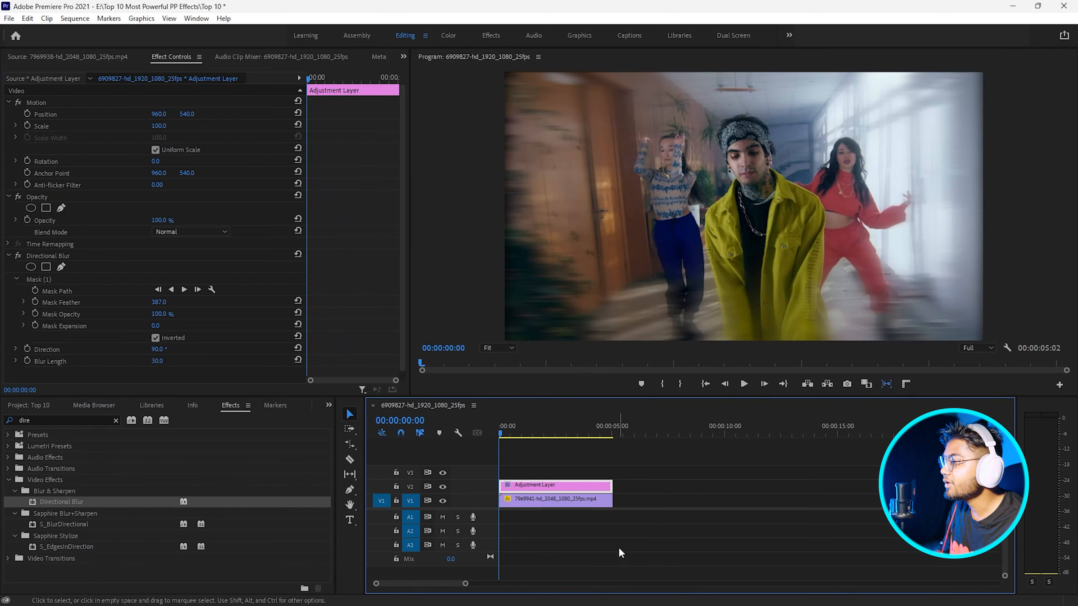
# Switch to Chrome and skip ahead in the "manali mein brownies?" video to compare its edge blur
pyautogui.moveTo(704, 591)
pyautogui.click(589, 593)
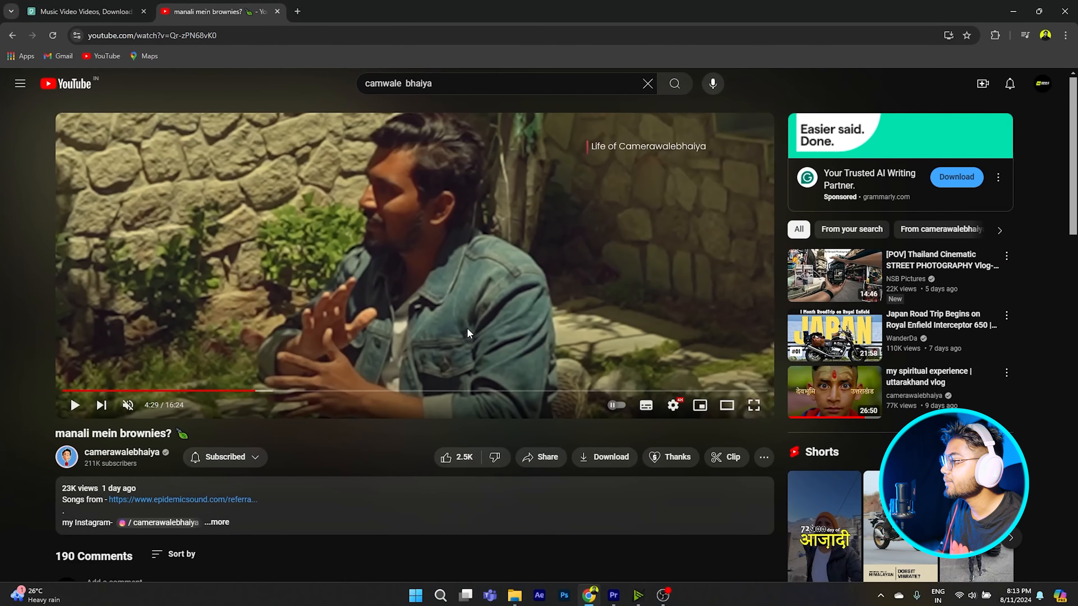
pyautogui.click(448, 391)
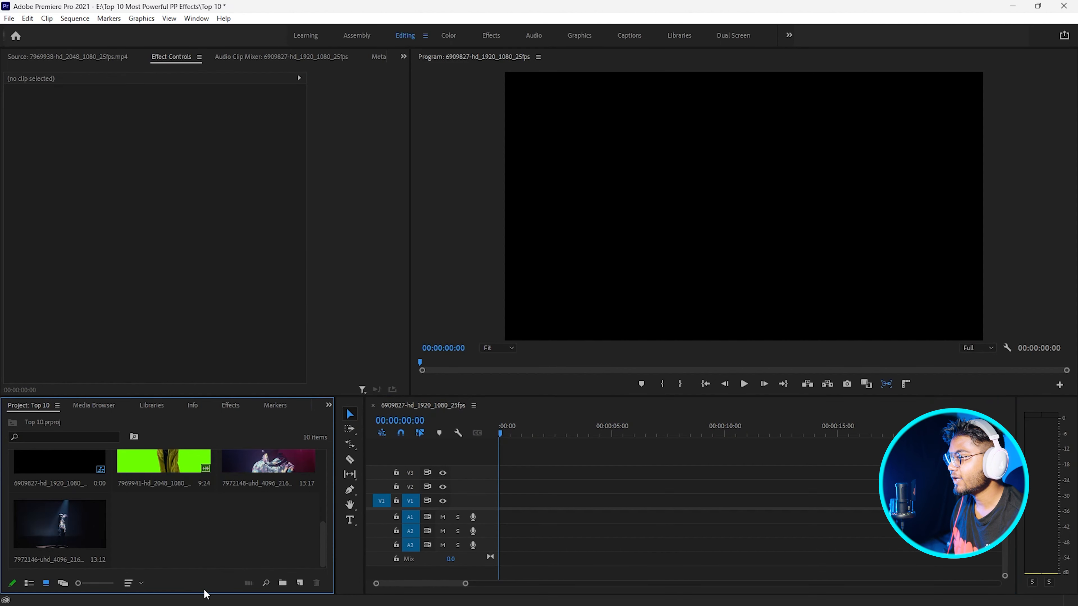
# Place 7972148-uhd_4096_2160_25fps.mp4 at the start of V1 with the existing sequence settings, and set its Scale to 50
pyautogui.moveTo(257, 467); pyautogui.dragTo(508, 494)
pyautogui.click(630, 333)
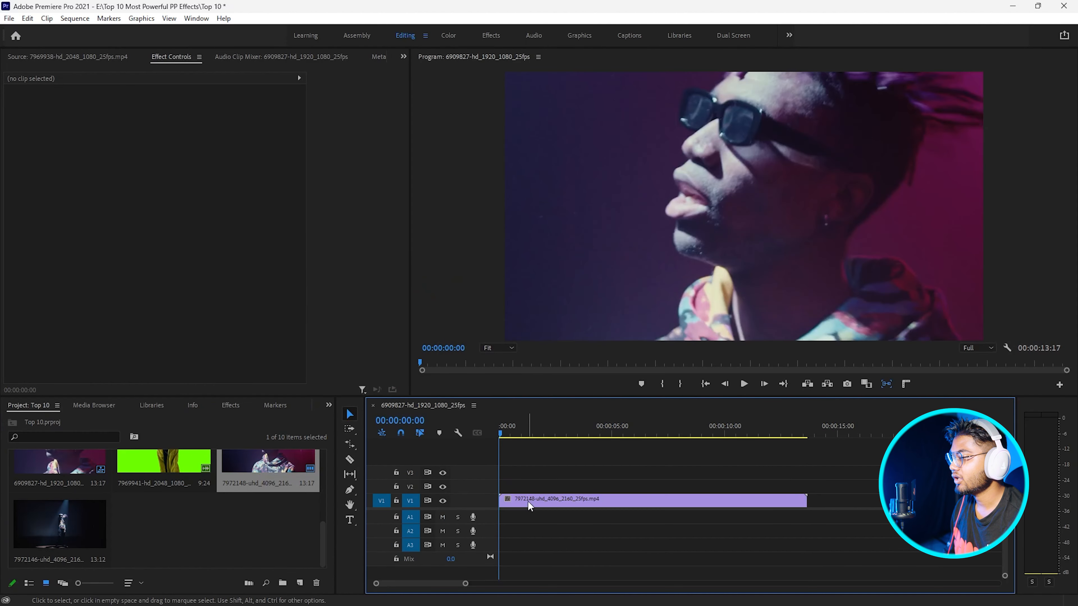
pyautogui.rightClick(529, 506)
pyautogui.click(576, 487)
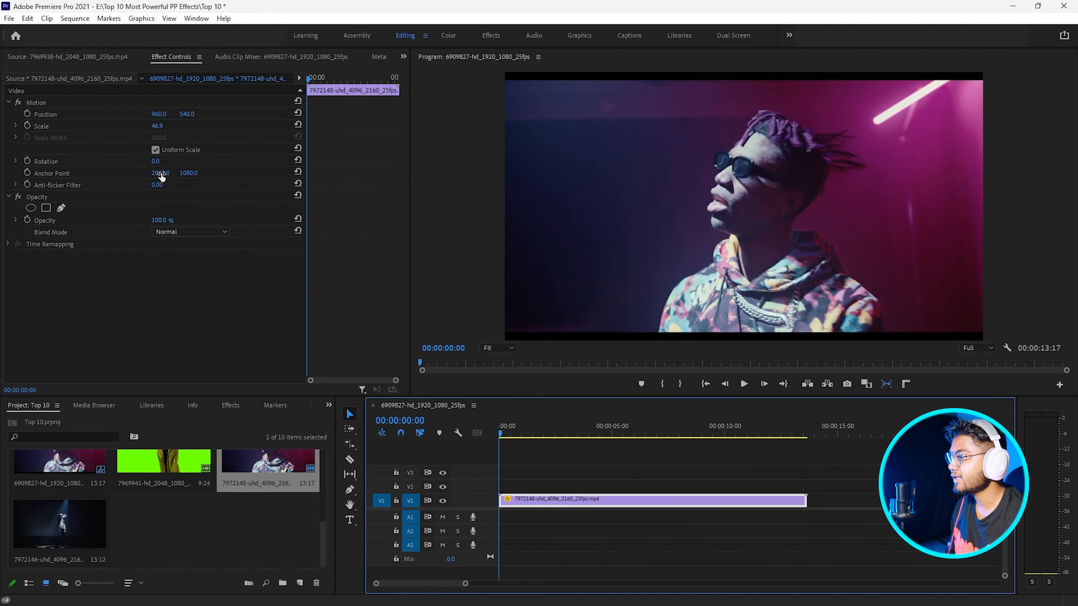
pyautogui.click(165, 126)
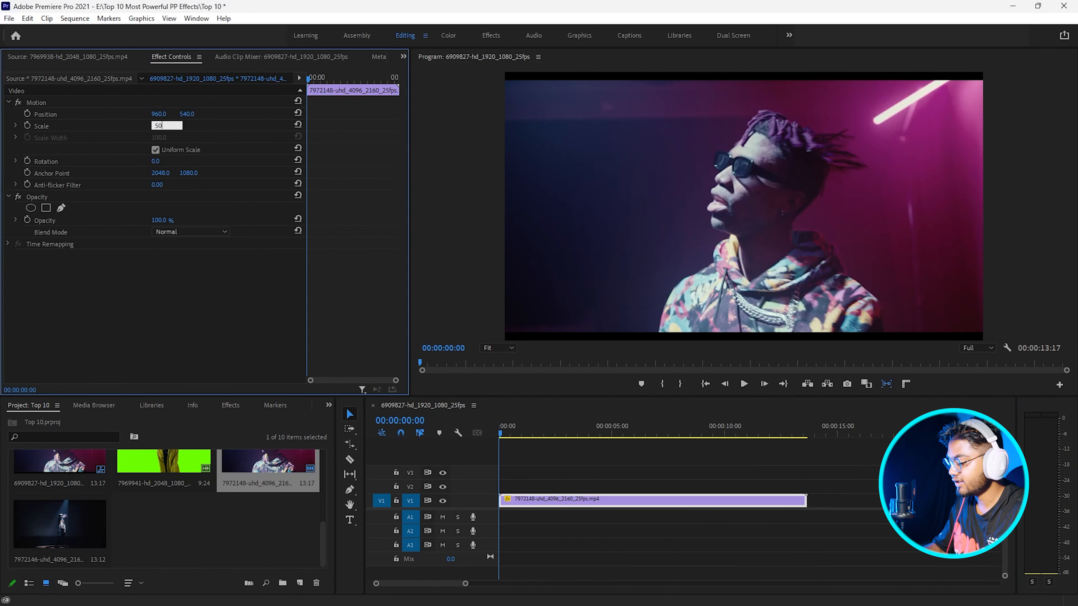
pyautogui.press('Return')
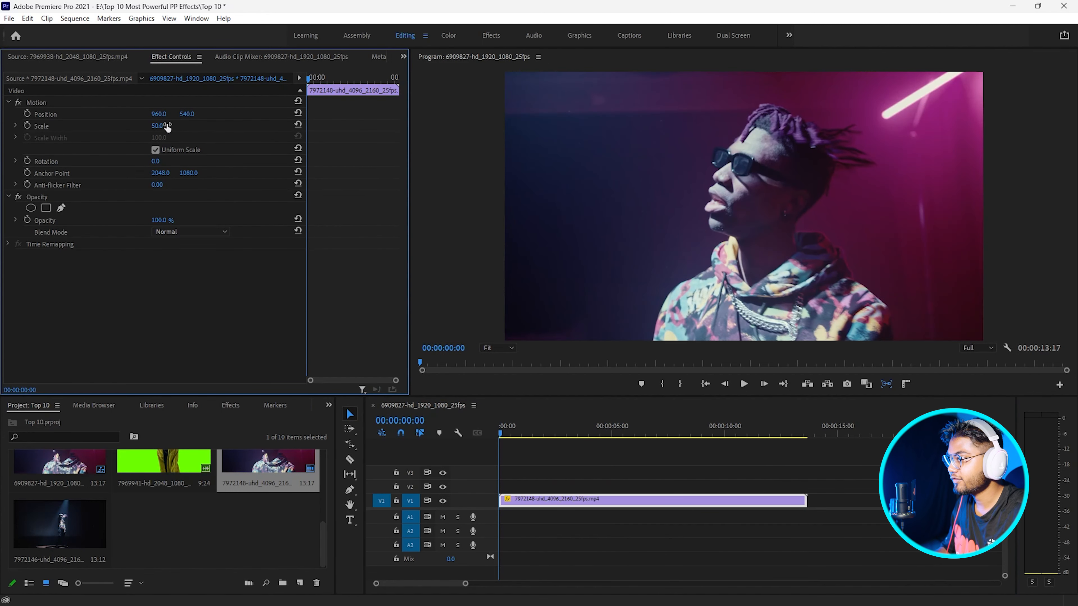
# Find the Posterize Time effect and apply it to the 7972148-uhd clip on V1
pyautogui.click(231, 405)
pyautogui.click(9, 420)
pyautogui.write('poste')
pyautogui.moveTo(59, 547); pyautogui.dragTo(507, 500)
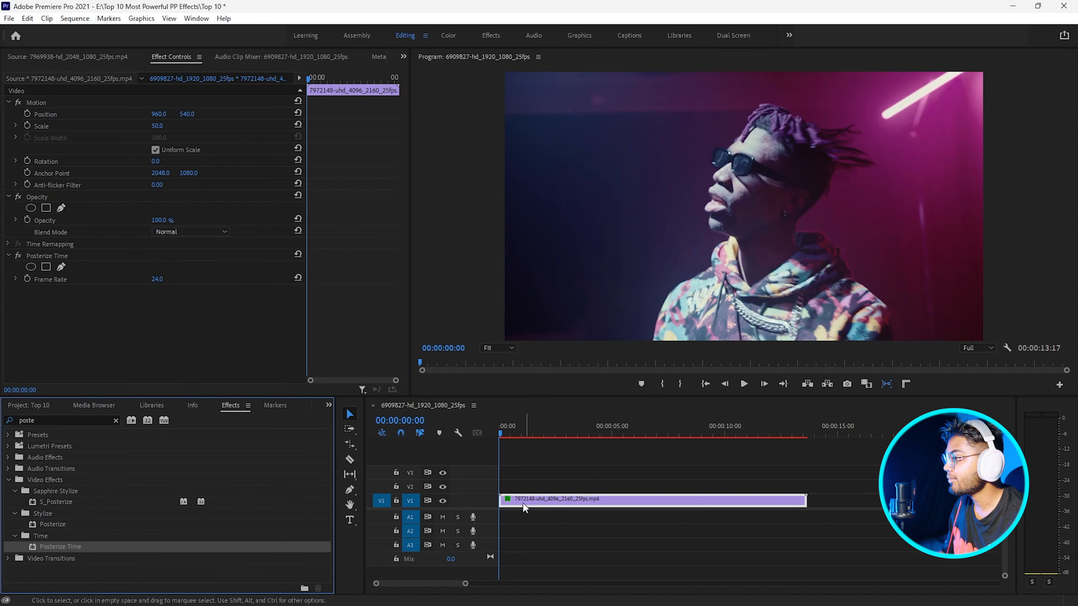